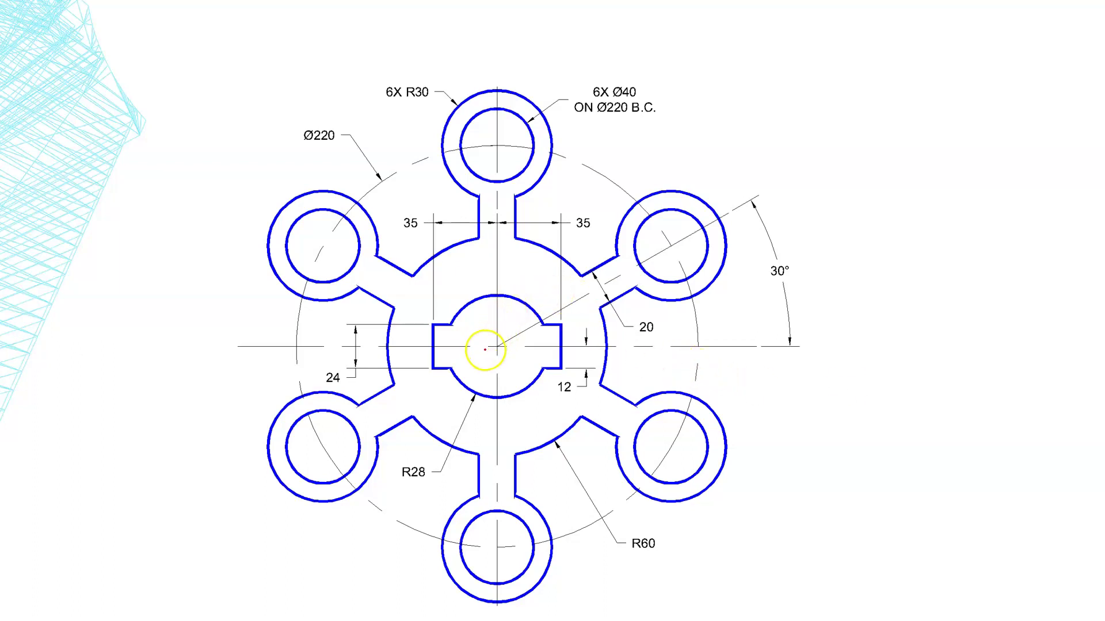
pyautogui.moveTo(485, 340)
pyautogui.mouseDown()
pyautogui.moveTo(487, 358)
pyautogui.moveTo(511, 357)
pyautogui.moveTo(512, 341)
pyautogui.moveTo(483, 340)
pyautogui.mouseUp()
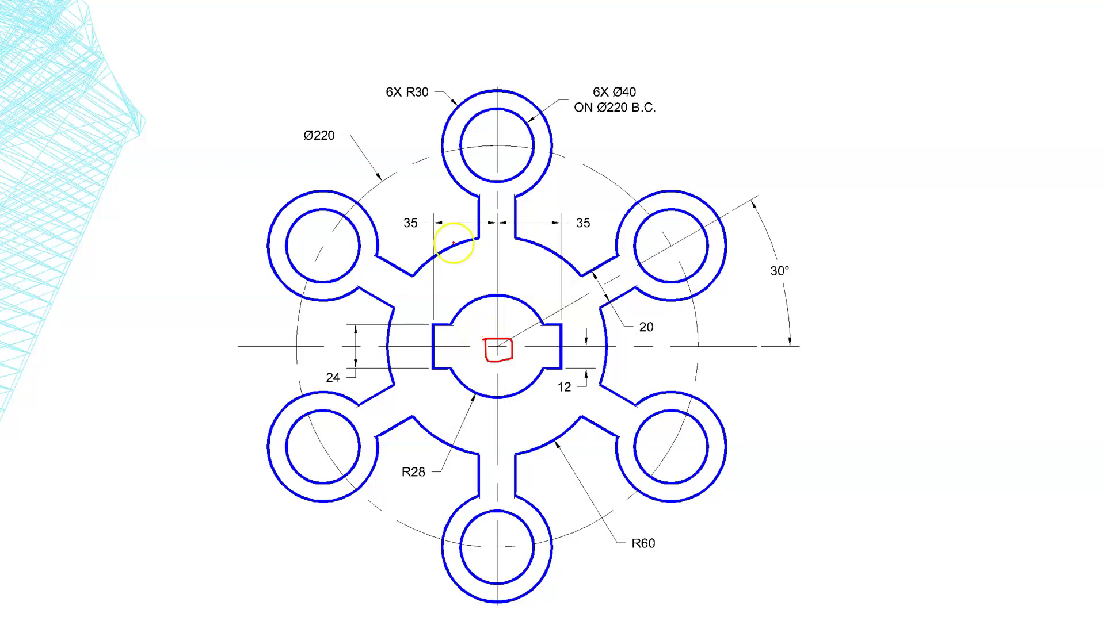
pyautogui.moveTo(429, 76)
pyautogui.mouseDown()
pyautogui.moveTo(451, 198)
pyautogui.moveTo(553, 191)
pyautogui.moveTo(536, 92)
pyautogui.moveTo(463, 99)
pyautogui.mouseUp()
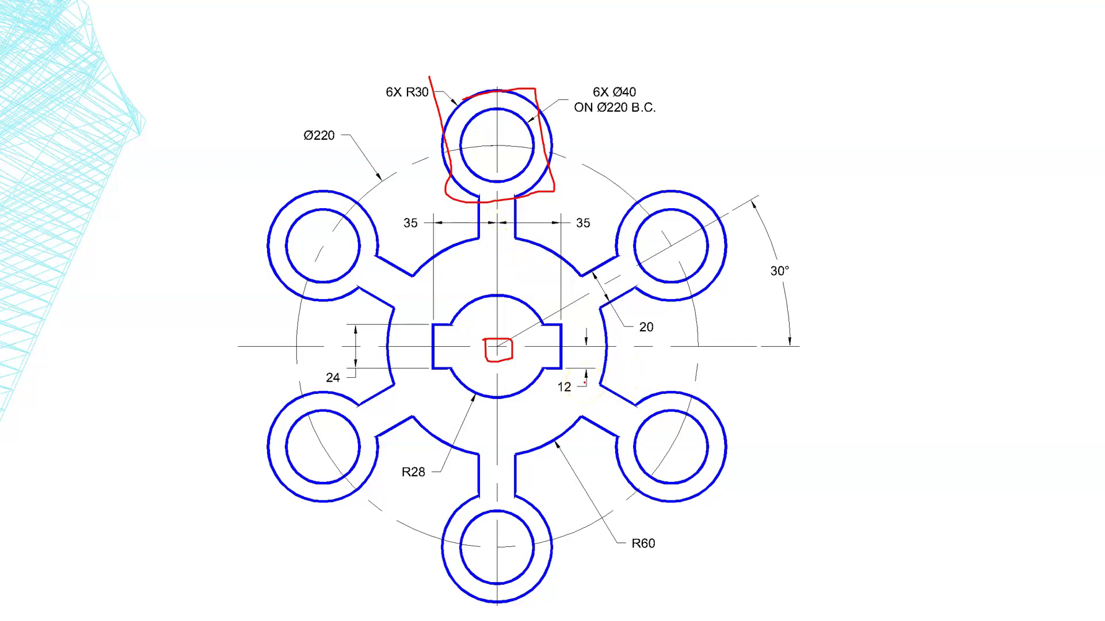
pyautogui.moveTo(761, 259)
pyautogui.mouseDown()
pyautogui.moveTo(768, 297)
pyautogui.moveTo(800, 282)
pyautogui.moveTo(795, 254)
pyautogui.moveTo(764, 258)
pyautogui.mouseUp()
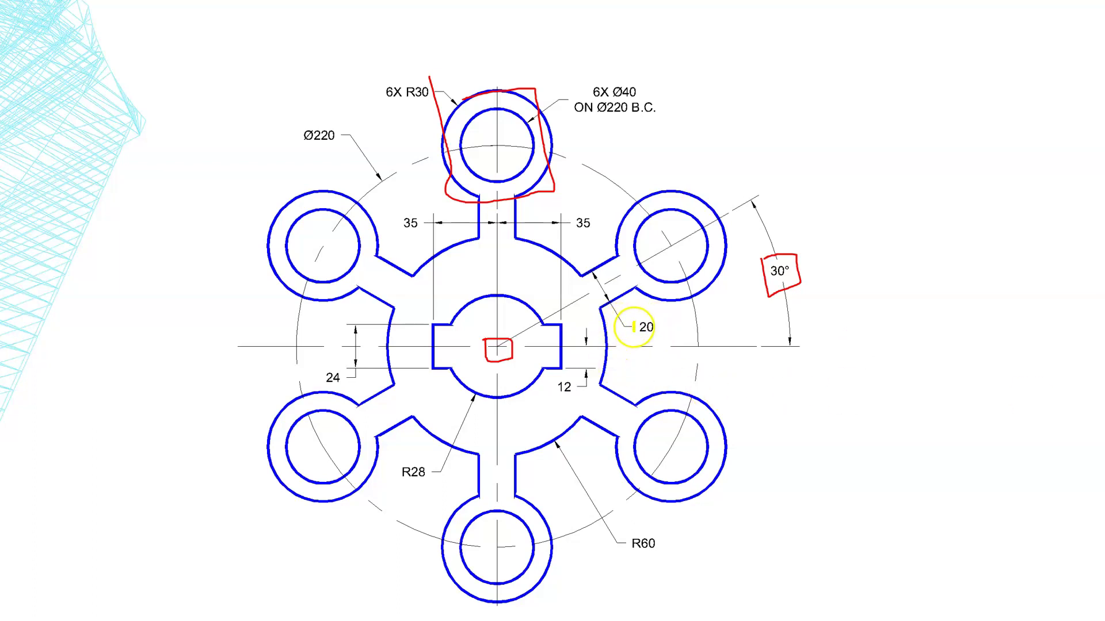
pyautogui.moveTo(658, 329); pyautogui.dragTo(639, 328)
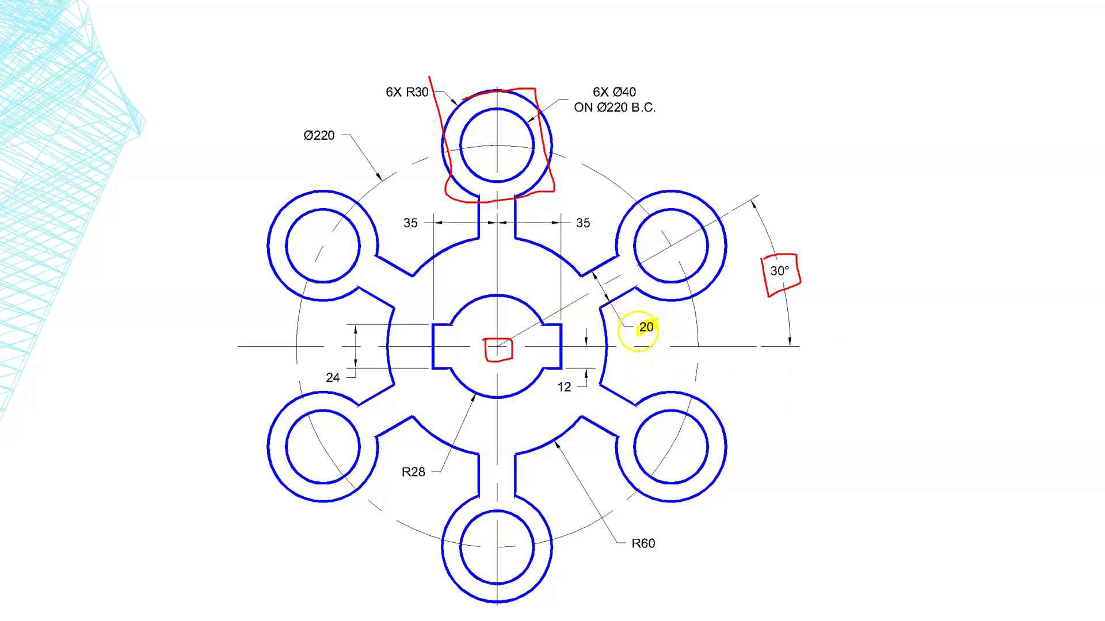
pyautogui.moveTo(325, 378); pyautogui.dragTo(339, 378)
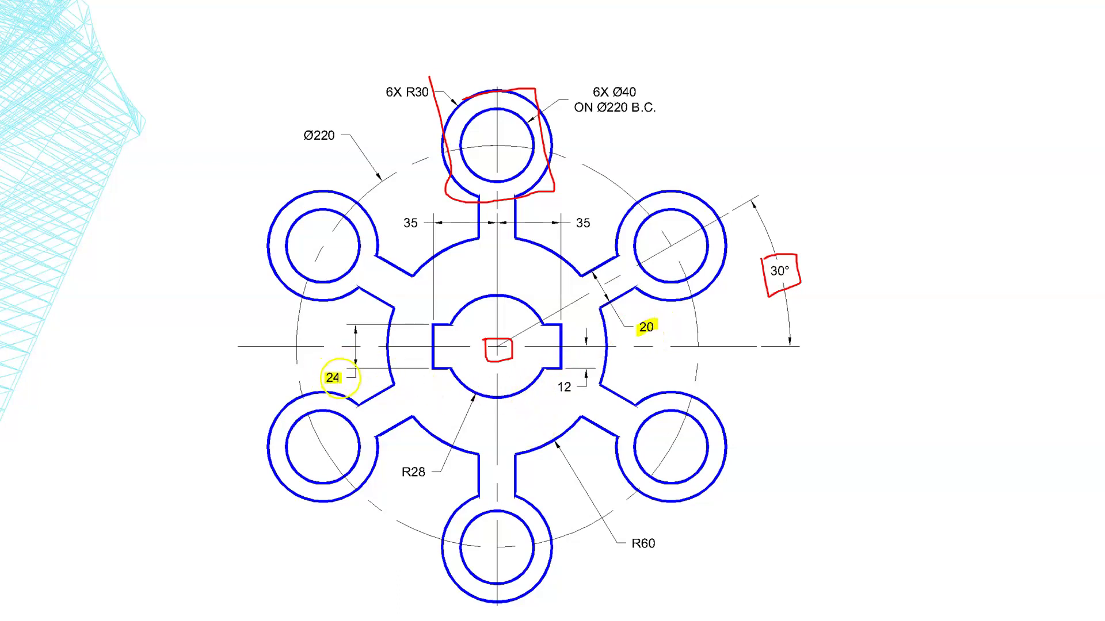
pyautogui.moveTo(416, 224)
pyautogui.mouseDown()
pyautogui.moveTo(397, 221)
pyautogui.moveTo(435, 223)
pyautogui.mouseUp()
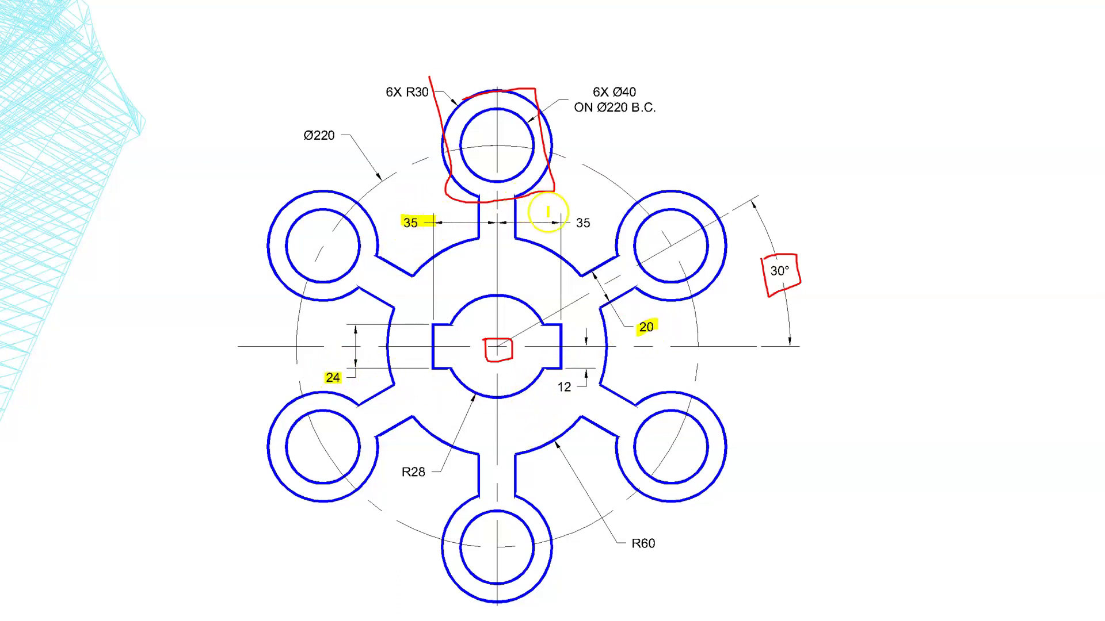
pyautogui.moveTo(581, 219); pyautogui.dragTo(590, 223)
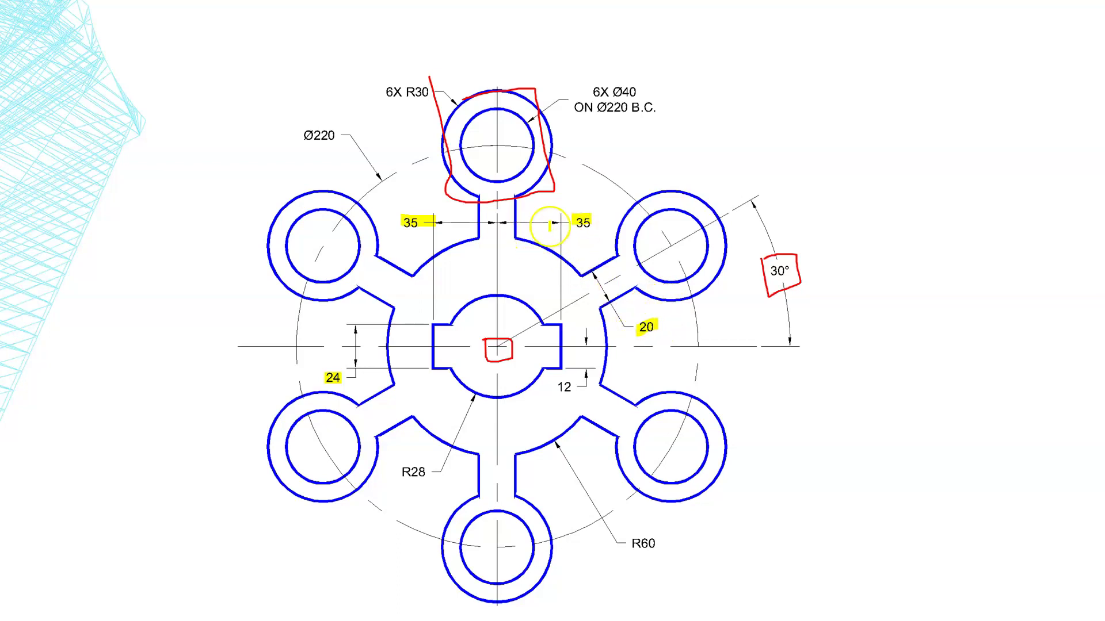
pyautogui.moveTo(429, 226); pyautogui.dragTo(435, 225)
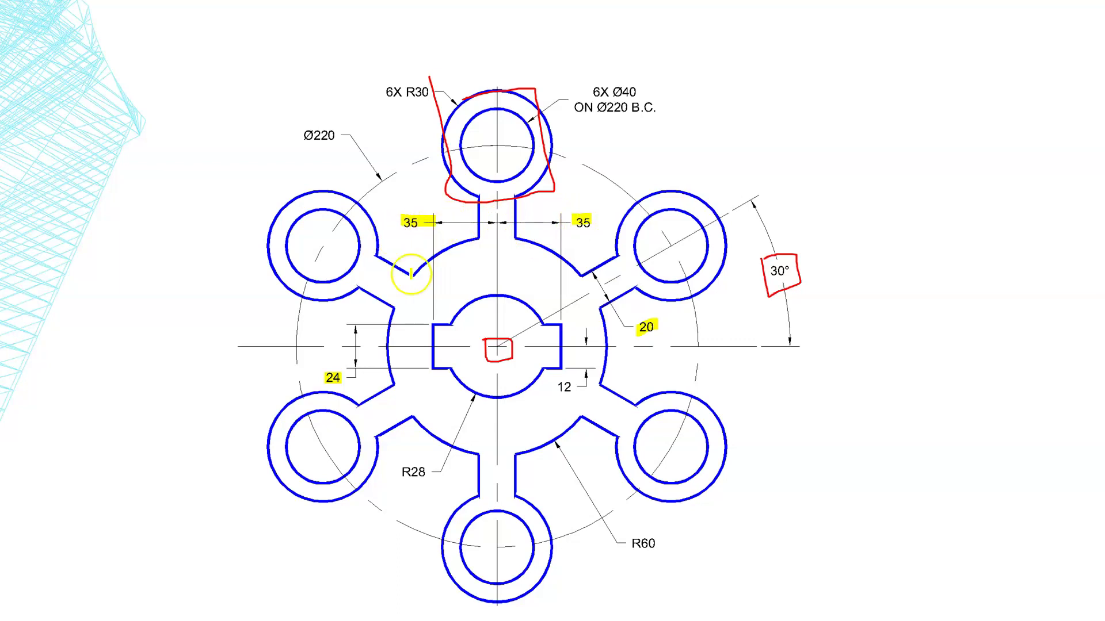
pyautogui.moveTo(357, 361); pyautogui.dragTo(358, 366)
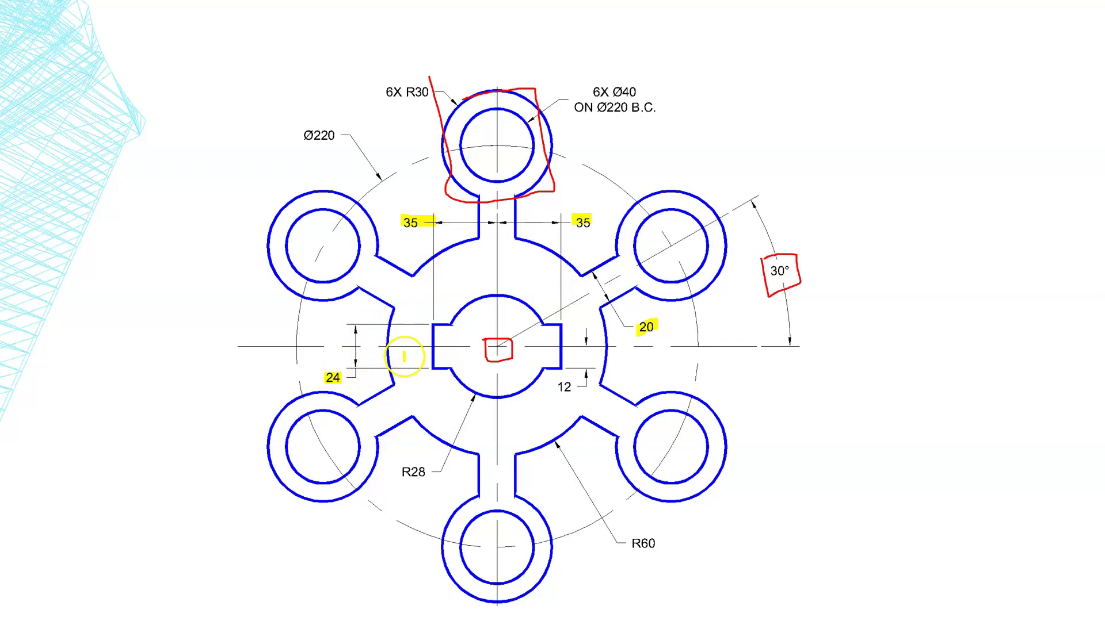
pyautogui.moveTo(556, 388); pyautogui.dragTo(581, 390)
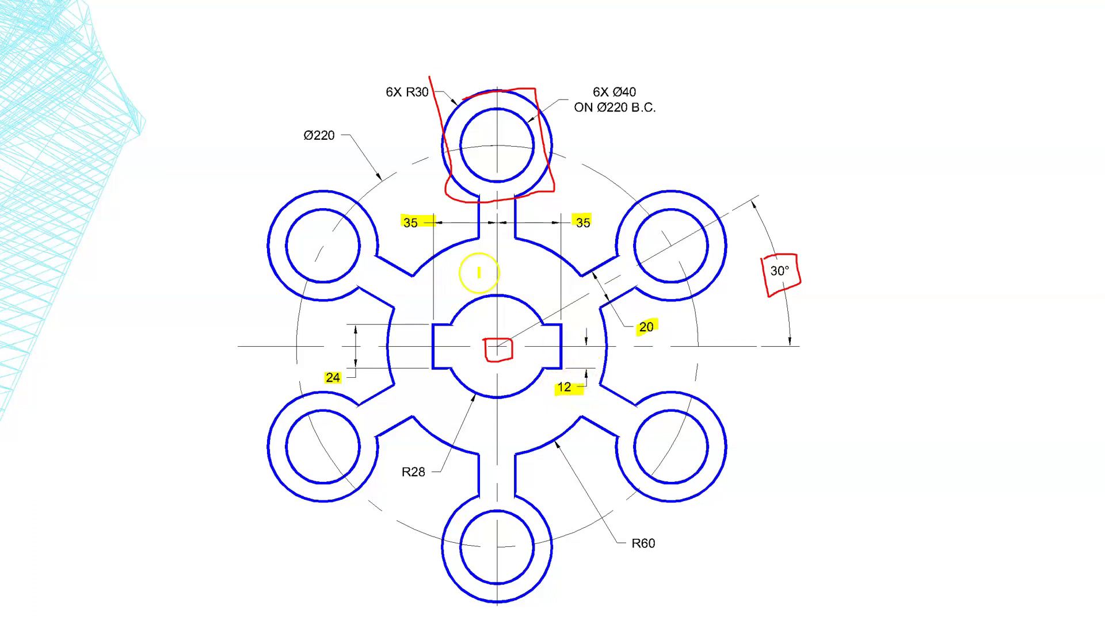
pyautogui.moveTo(304, 135); pyautogui.dragTo(340, 136)
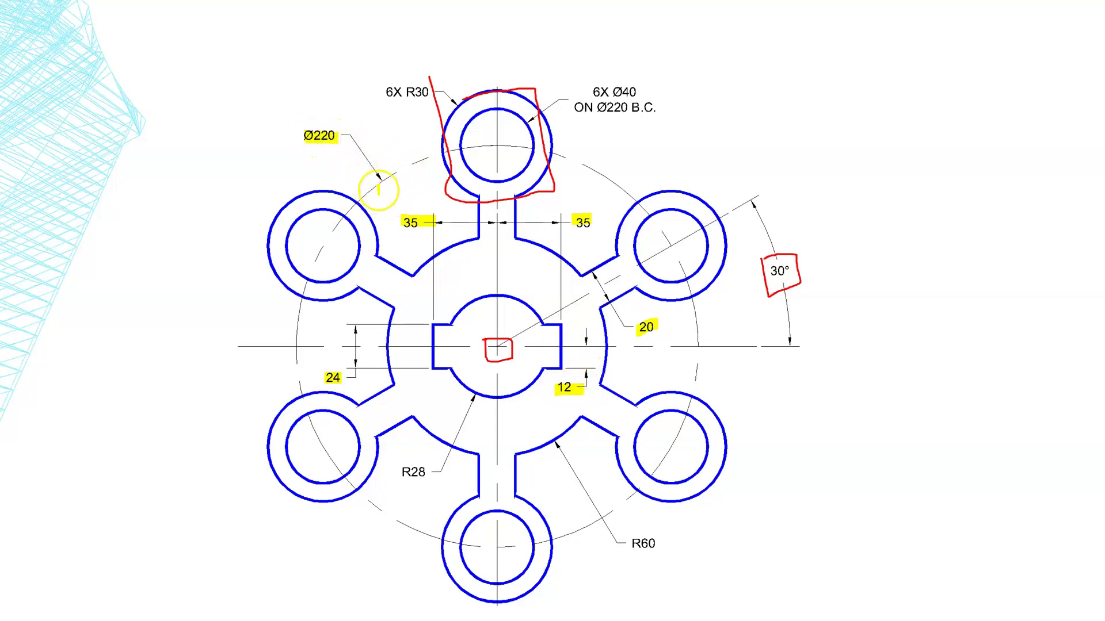
pyautogui.moveTo(619, 551); pyautogui.dragTo(667, 556)
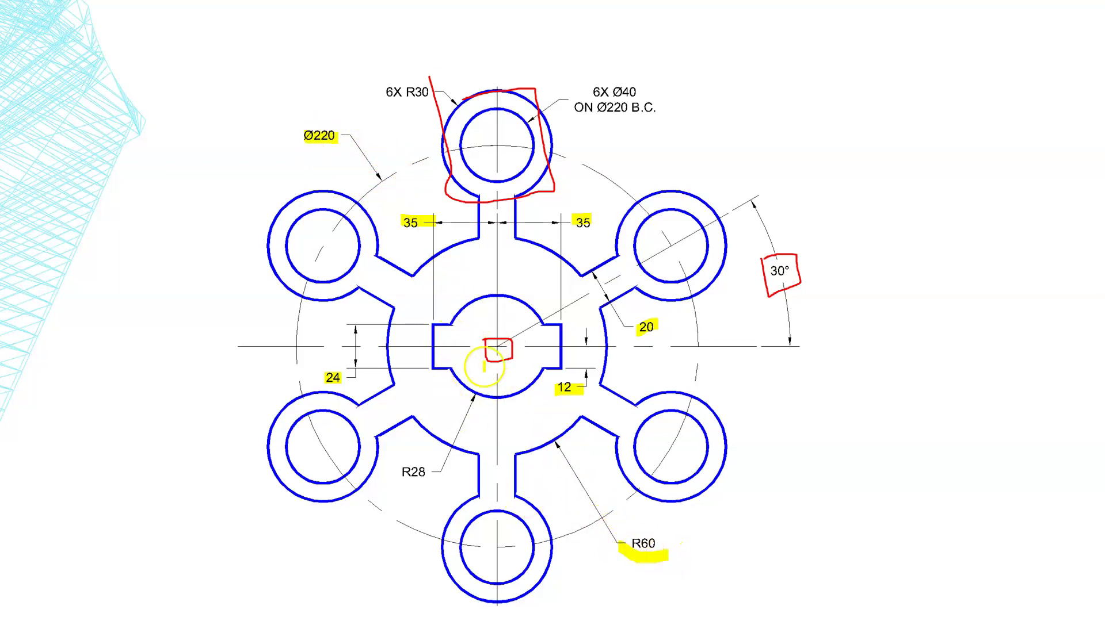
pyautogui.moveTo(393, 475); pyautogui.dragTo(428, 473)
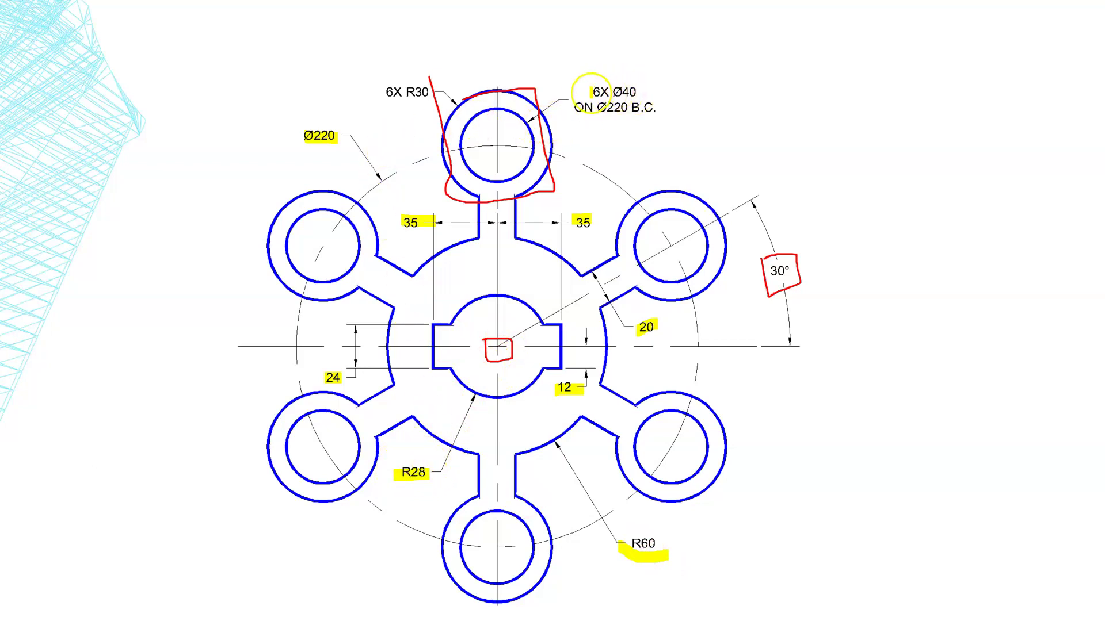
pyautogui.moveTo(592, 92); pyautogui.dragTo(636, 92)
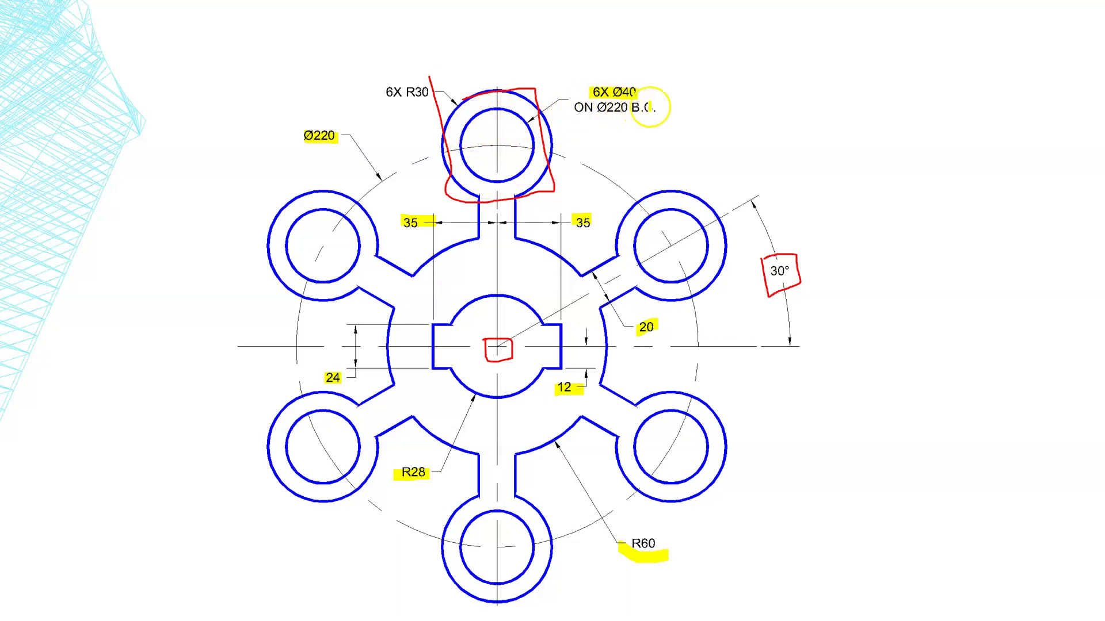
pyautogui.moveTo(660, 104); pyautogui.dragTo(637, 106)
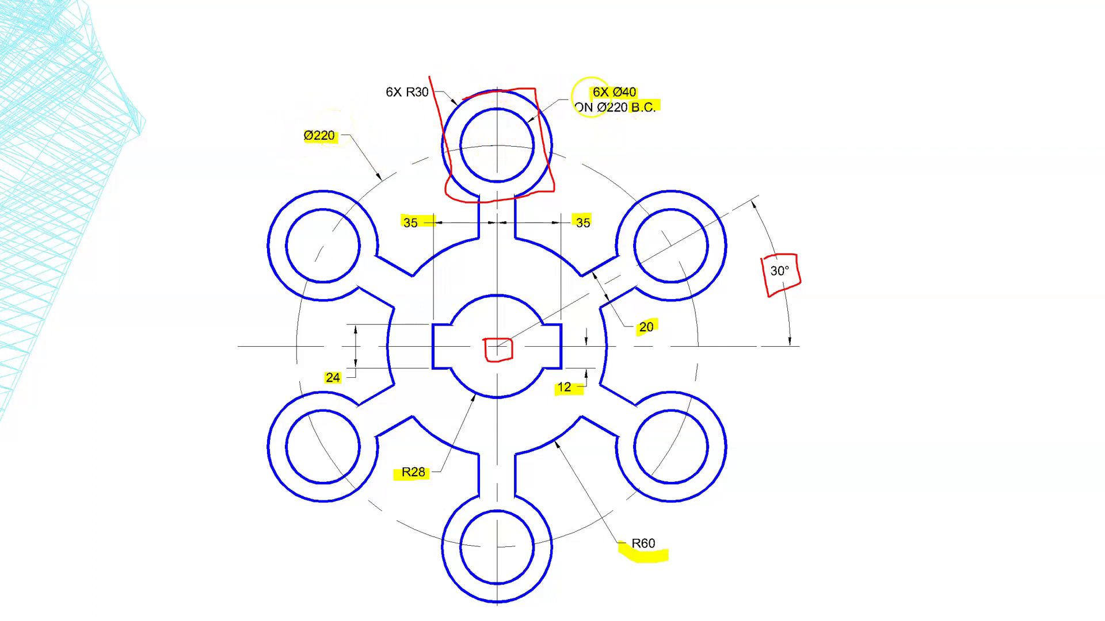
pyautogui.moveTo(574, 109); pyautogui.dragTo(636, 110)
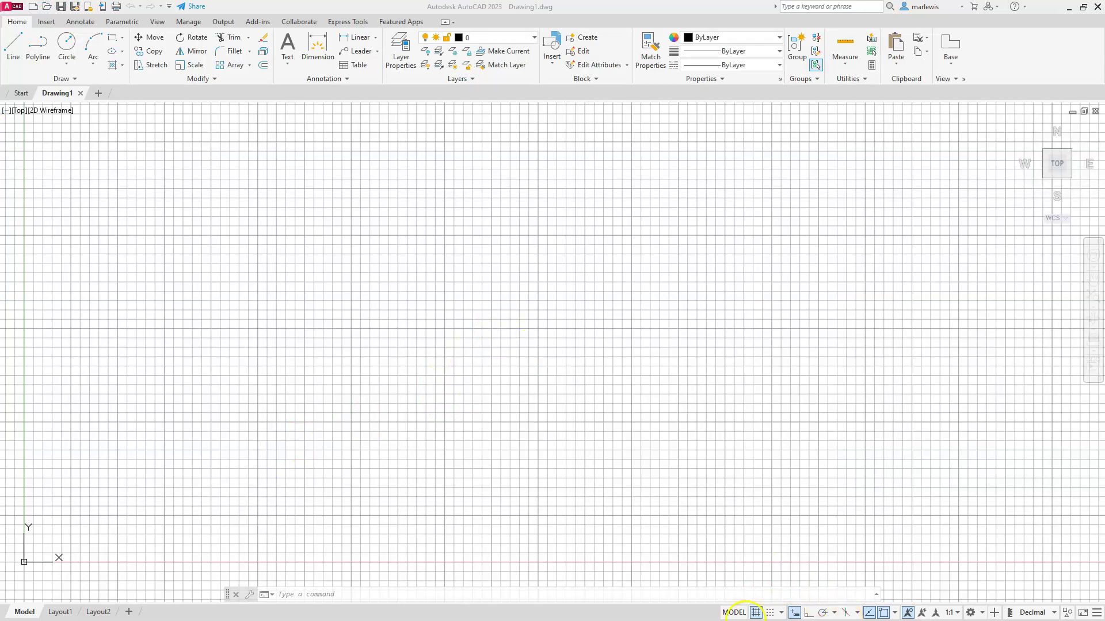
# - Set up the drafting aids with the grid off and Ortho mode on, and check the object snap and Dynamic Input settings
pyautogui.click(755, 613)
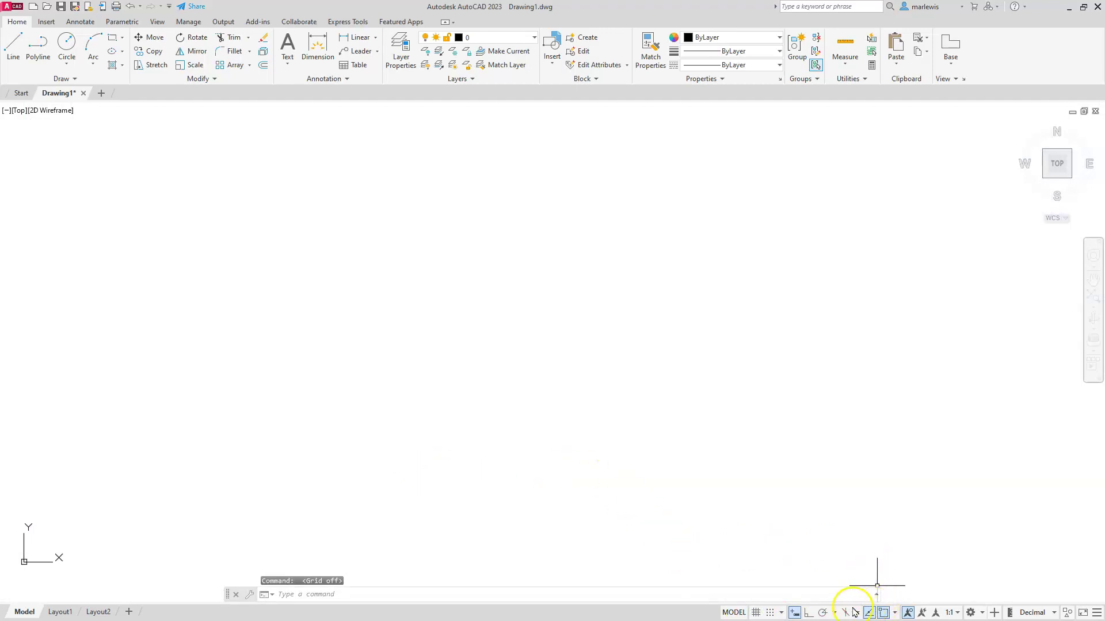
pyautogui.click(808, 613)
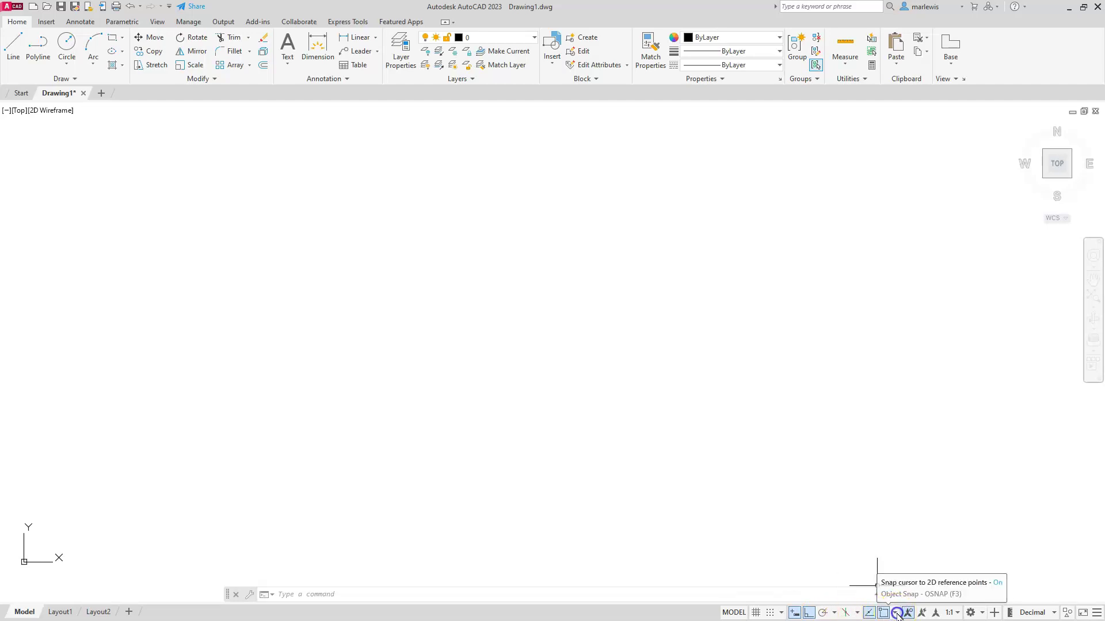
pyautogui.click(895, 613)
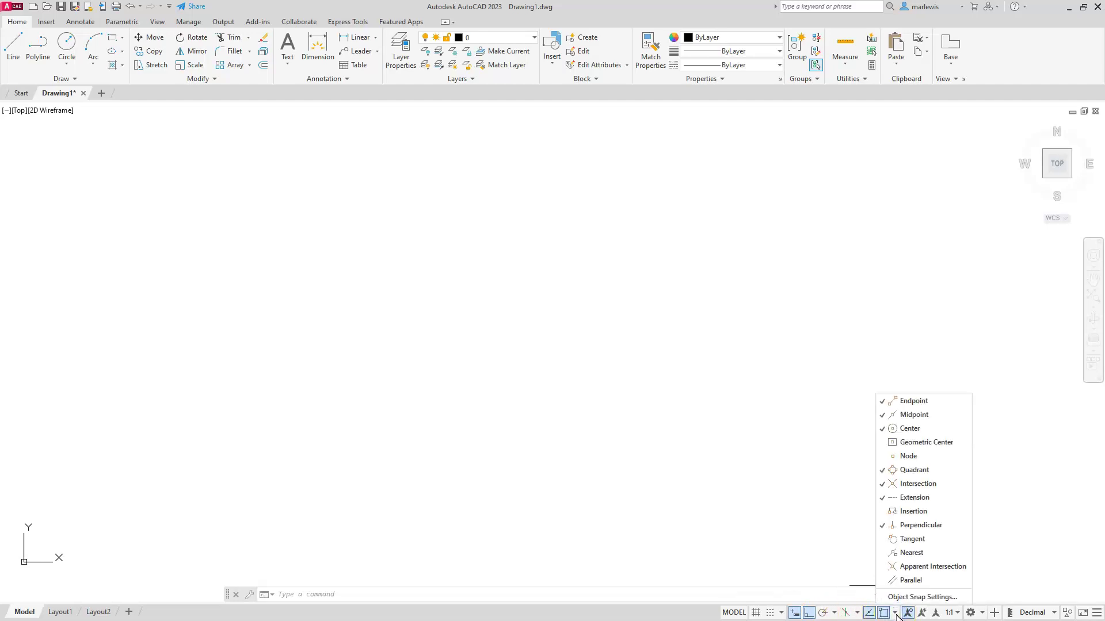
pyautogui.click(745, 517)
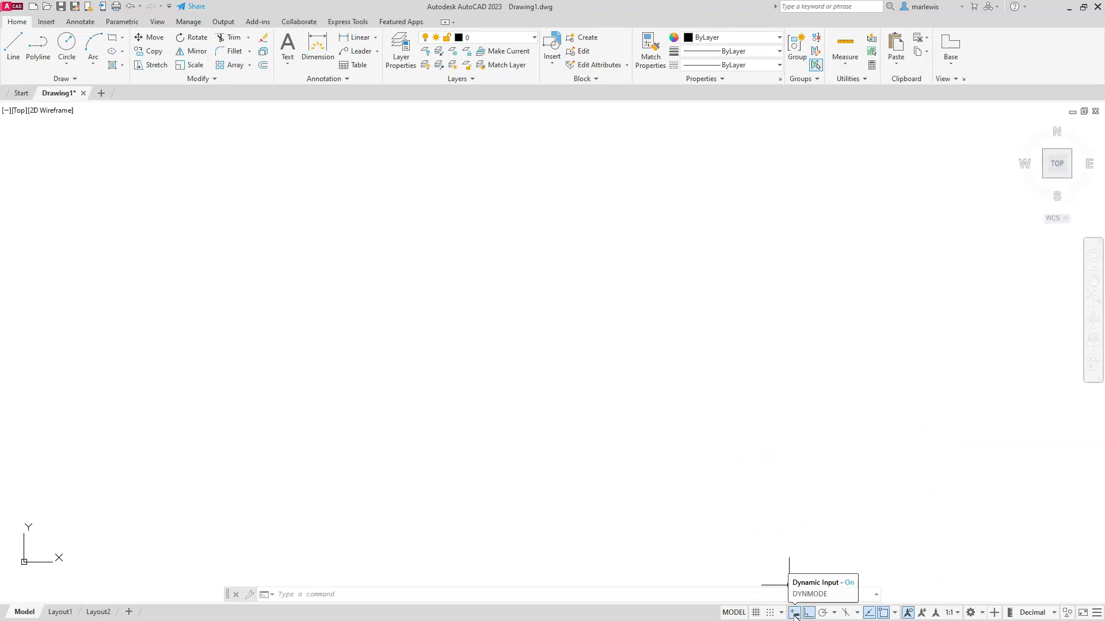
pyautogui.click(1095, 615)
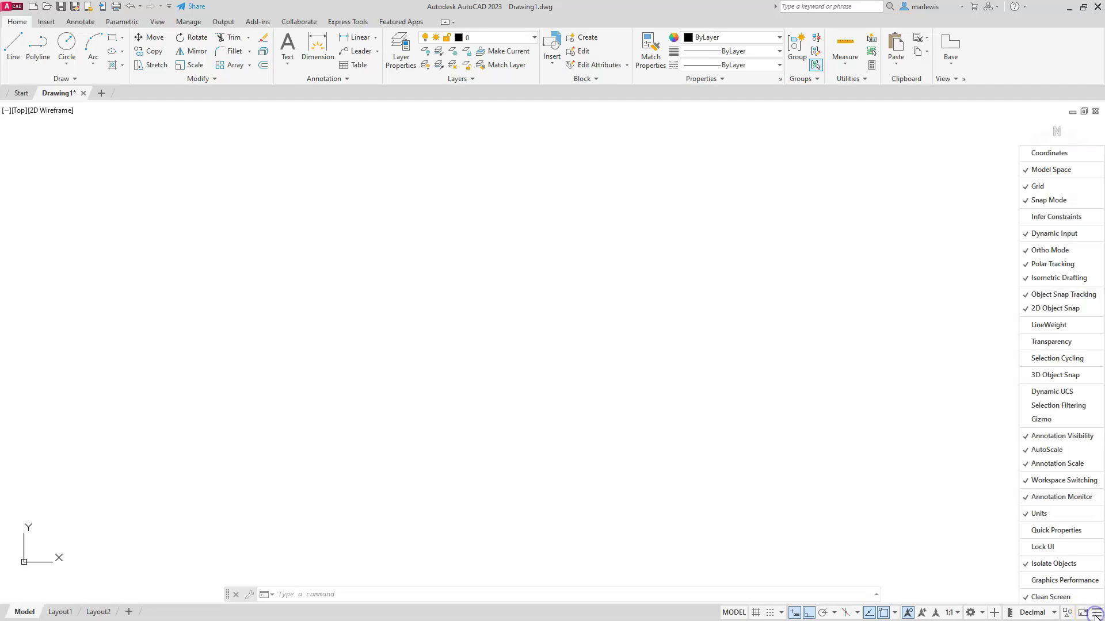
pyautogui.click(1026, 235)
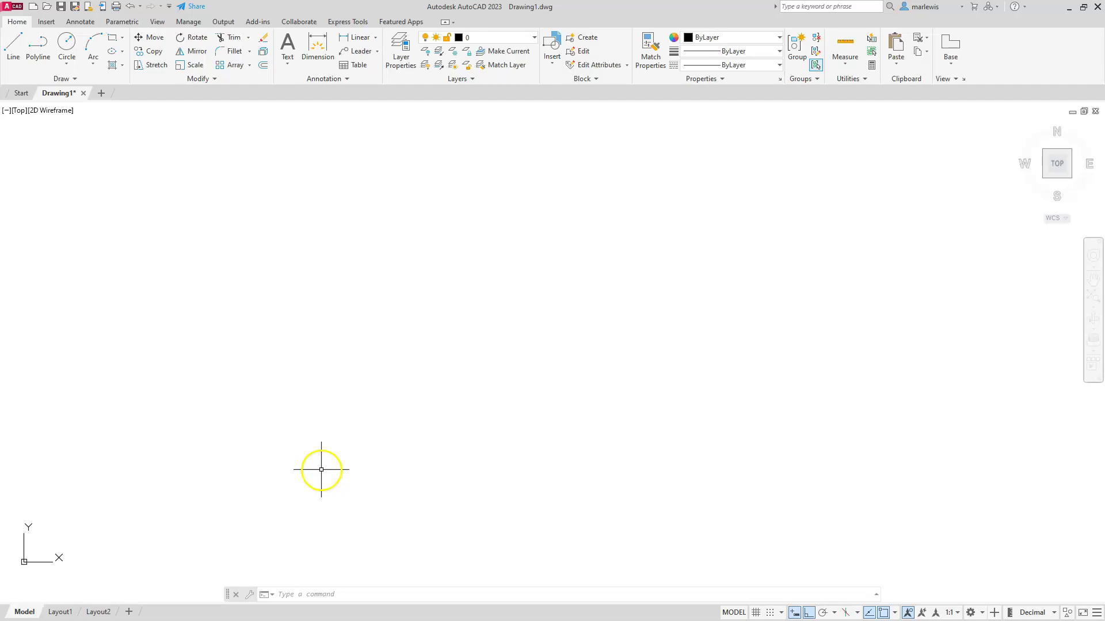
# - Draw a horizontal line 70 units long in the empty drawing and fit it in view
pyautogui.click(13, 44)
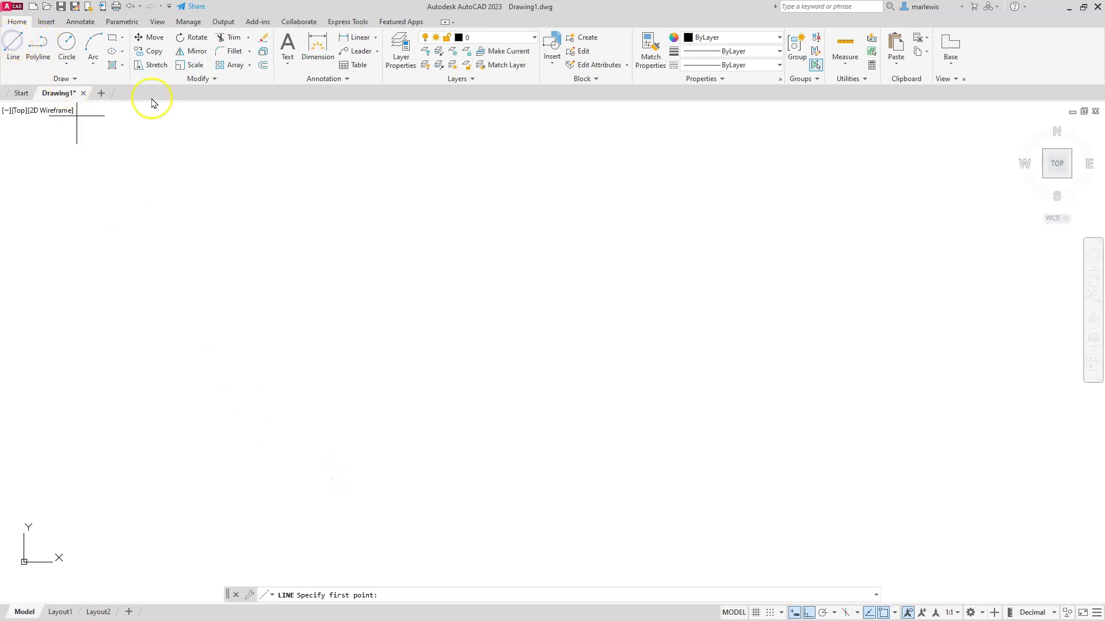
pyautogui.click(407, 329)
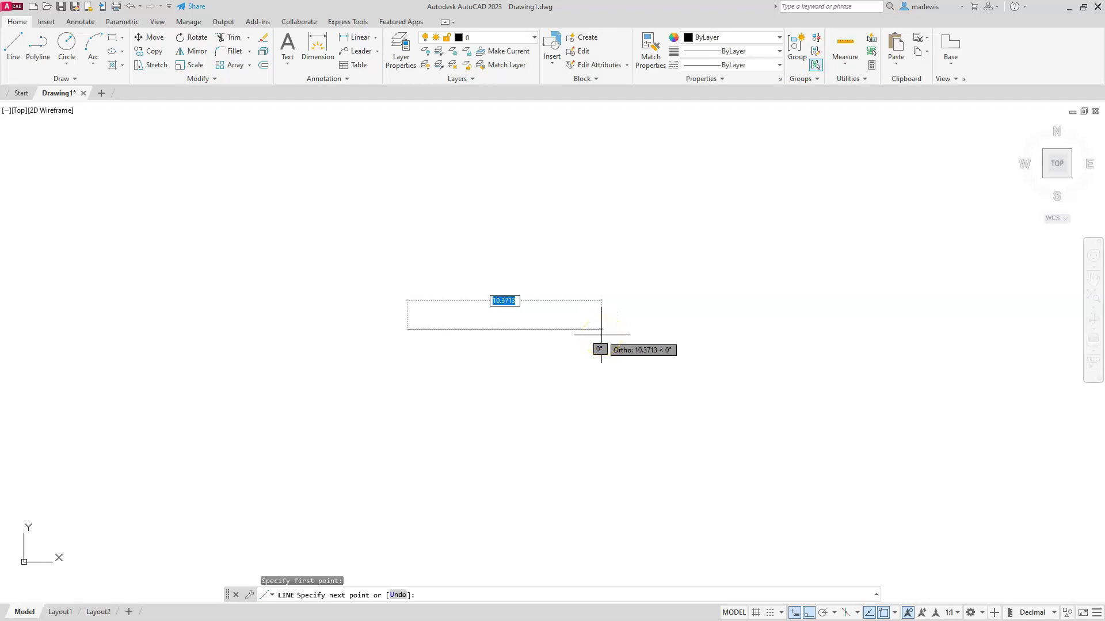
pyautogui.write('70')
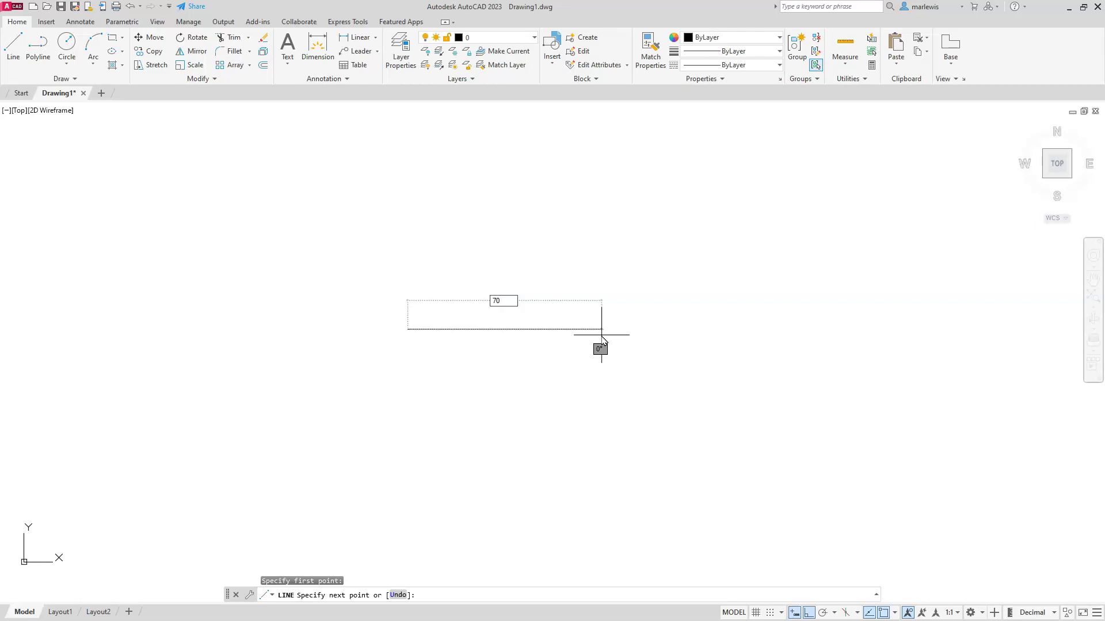
pyautogui.press('Return')
pyautogui.press('Escape')
pyautogui.press('Escape')
pyautogui.press('Escape')
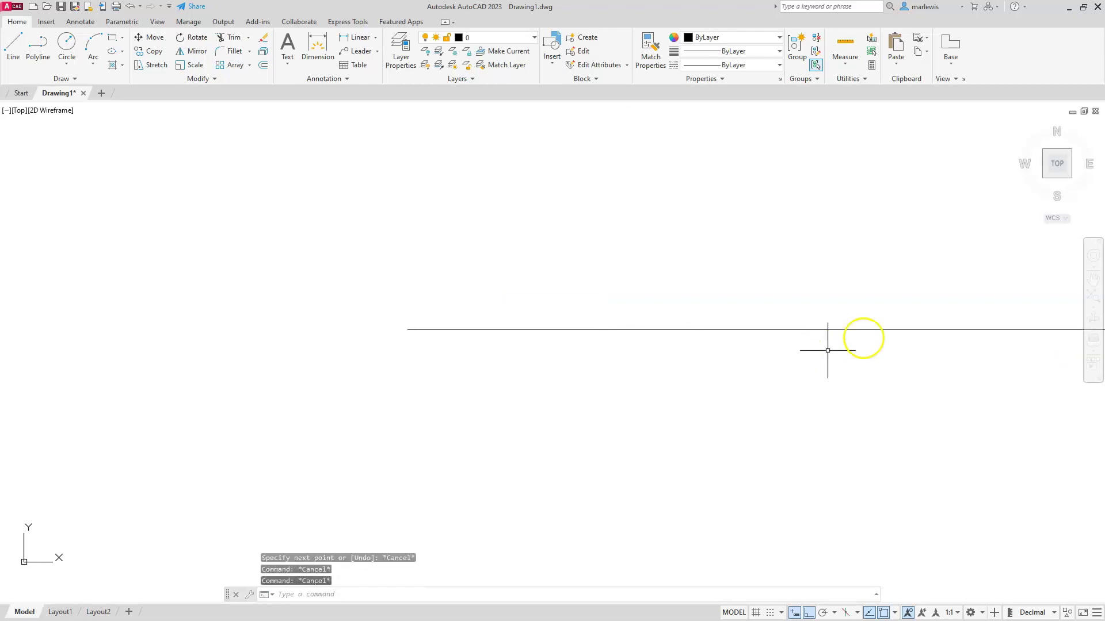
pyautogui.click(1093, 297)
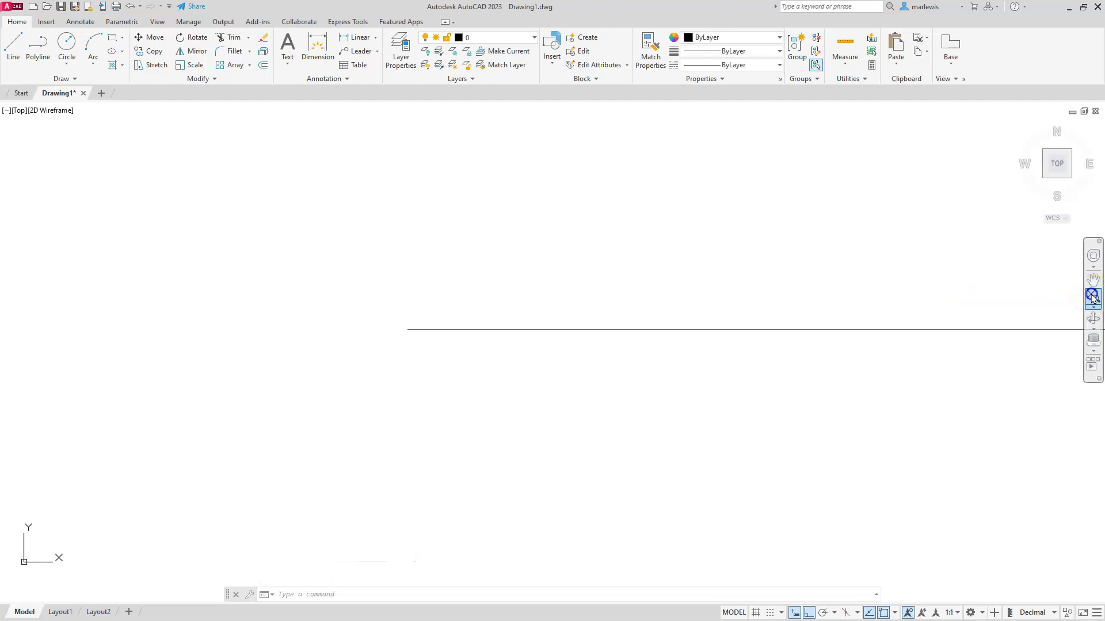
pyautogui.scroll(-3, 577, 295)
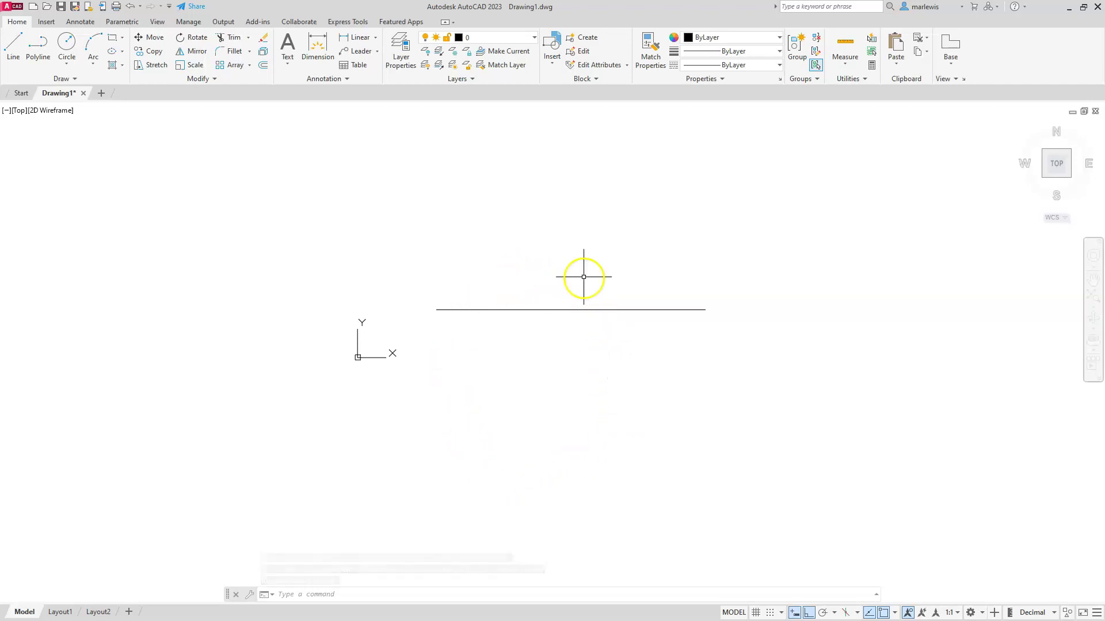
# - Draw a circle of radius 28 centred on the midpoint of the horizontal line
pyautogui.click(64, 67)
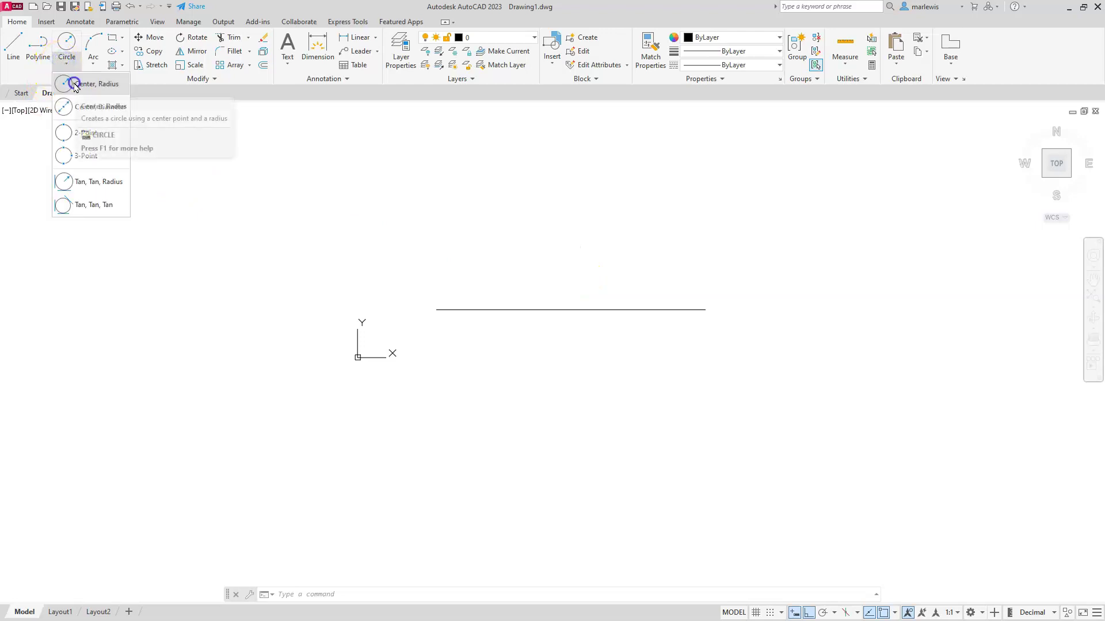
pyautogui.click(76, 85)
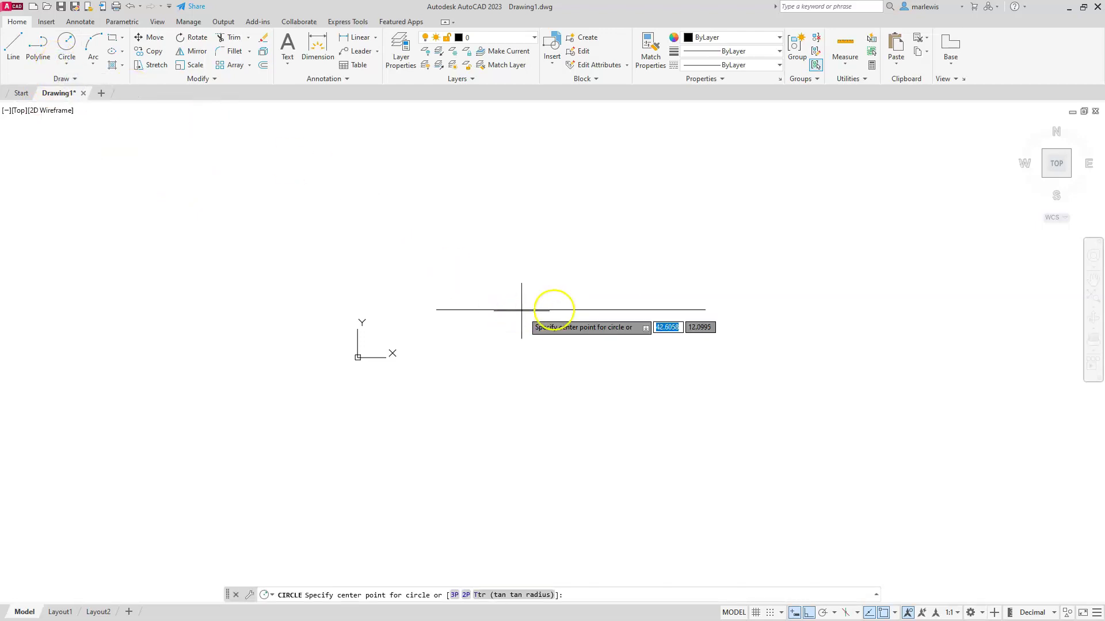
pyautogui.click(571, 309)
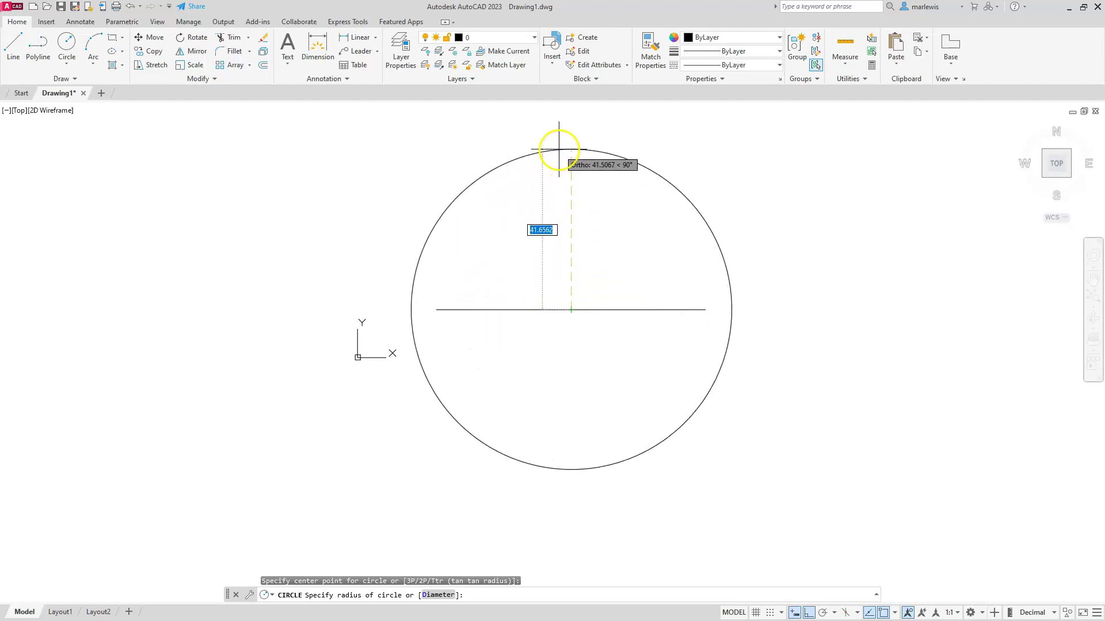
pyautogui.write('28')
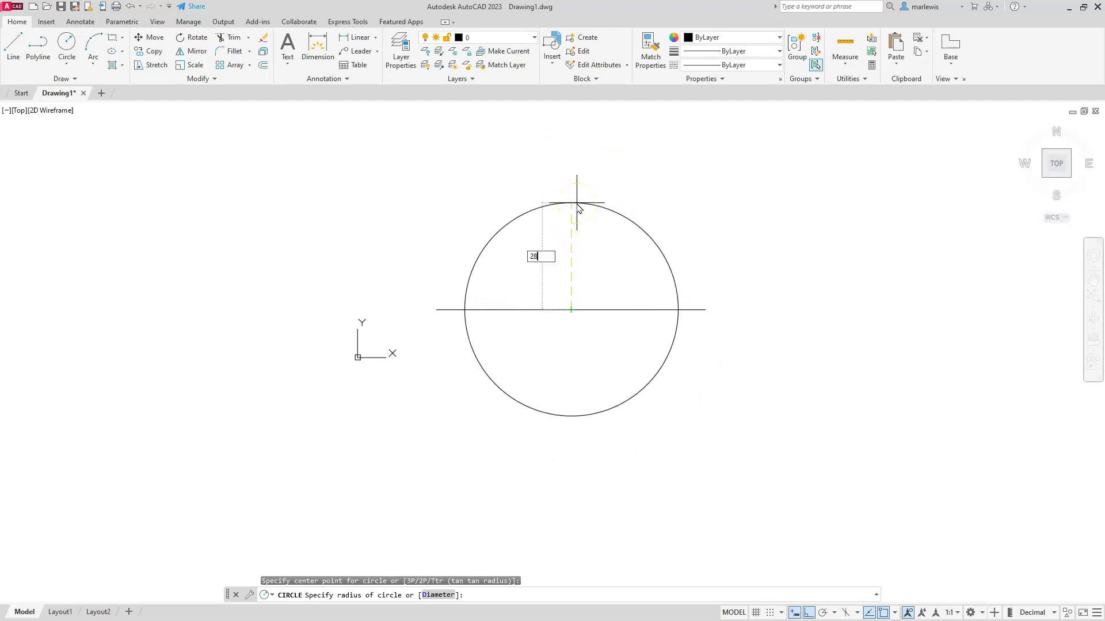
pyautogui.press('Return')
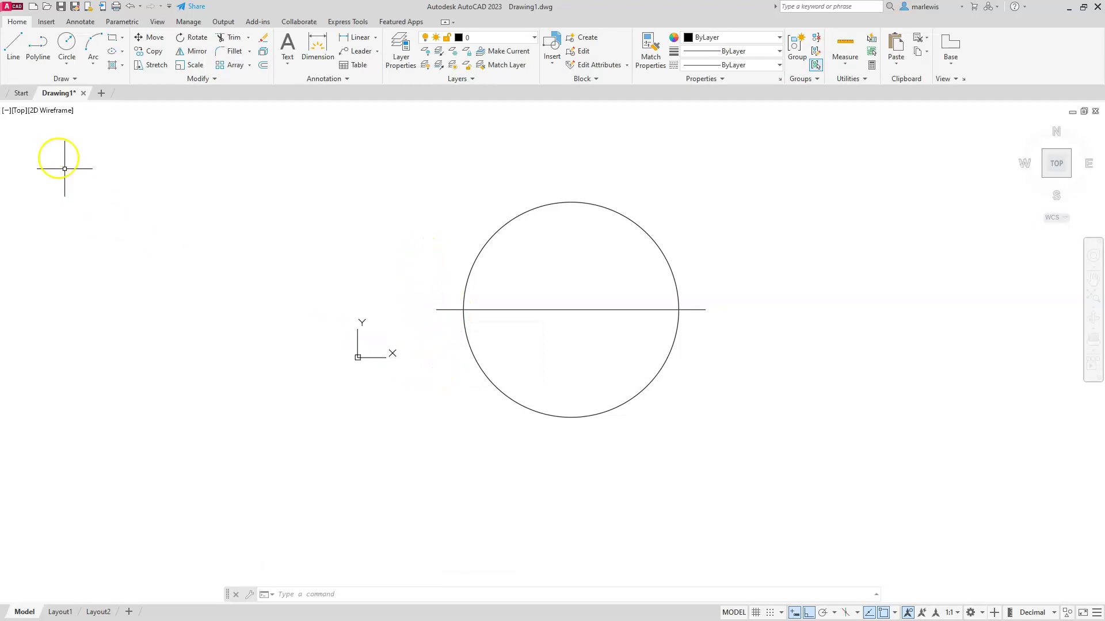
# - Offset the horizontal line by 12 units to both sides with the Multiple option
pyautogui.click(263, 68)
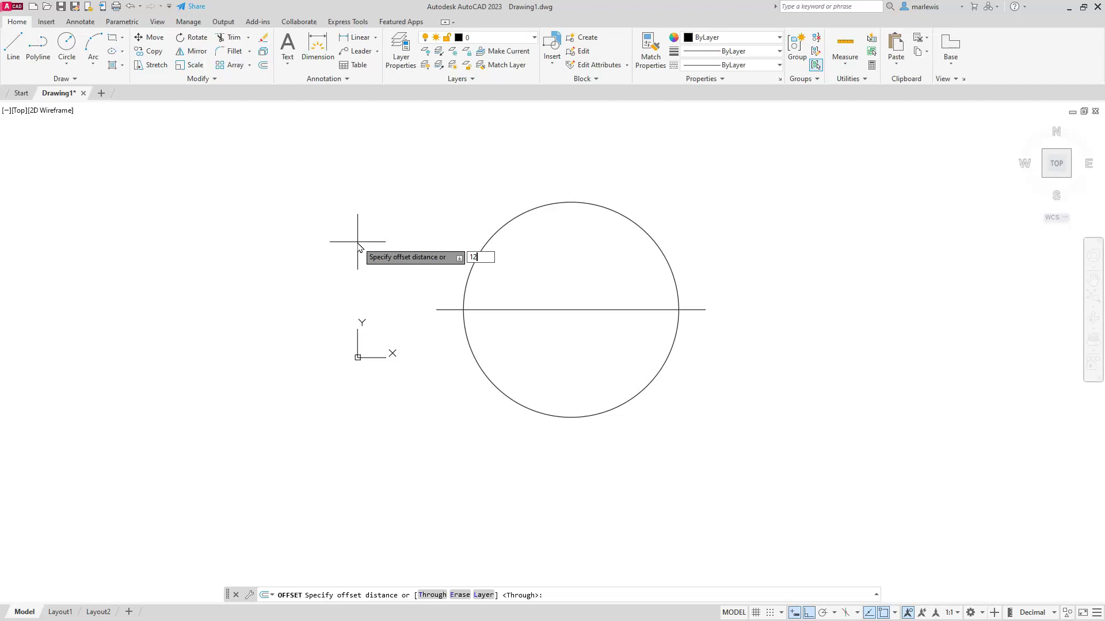
pyautogui.press('Return')
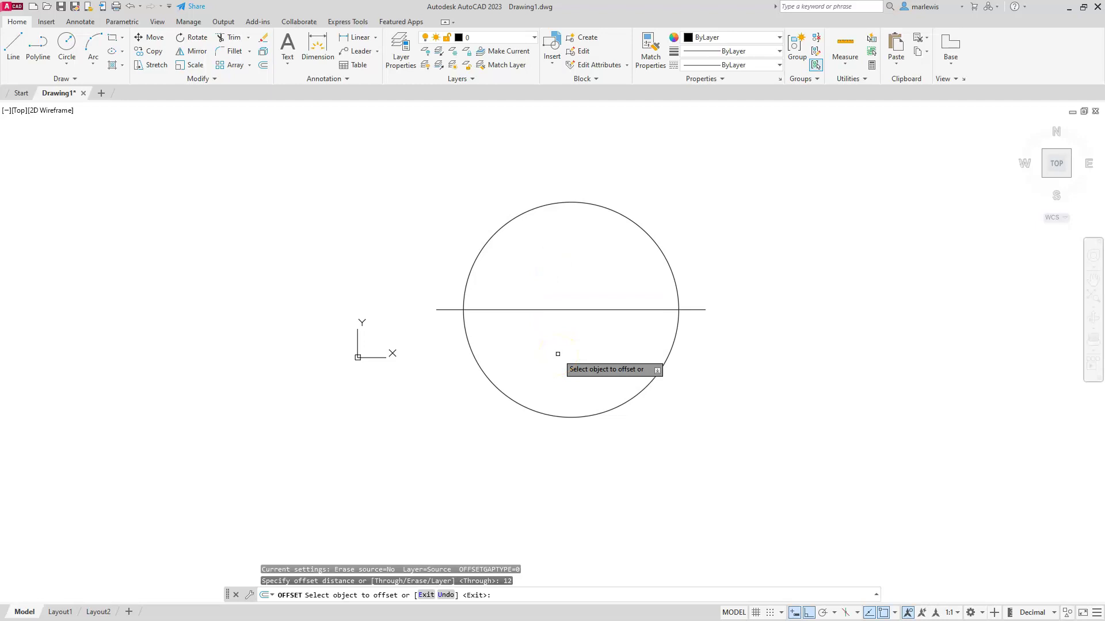
pyautogui.click(566, 310)
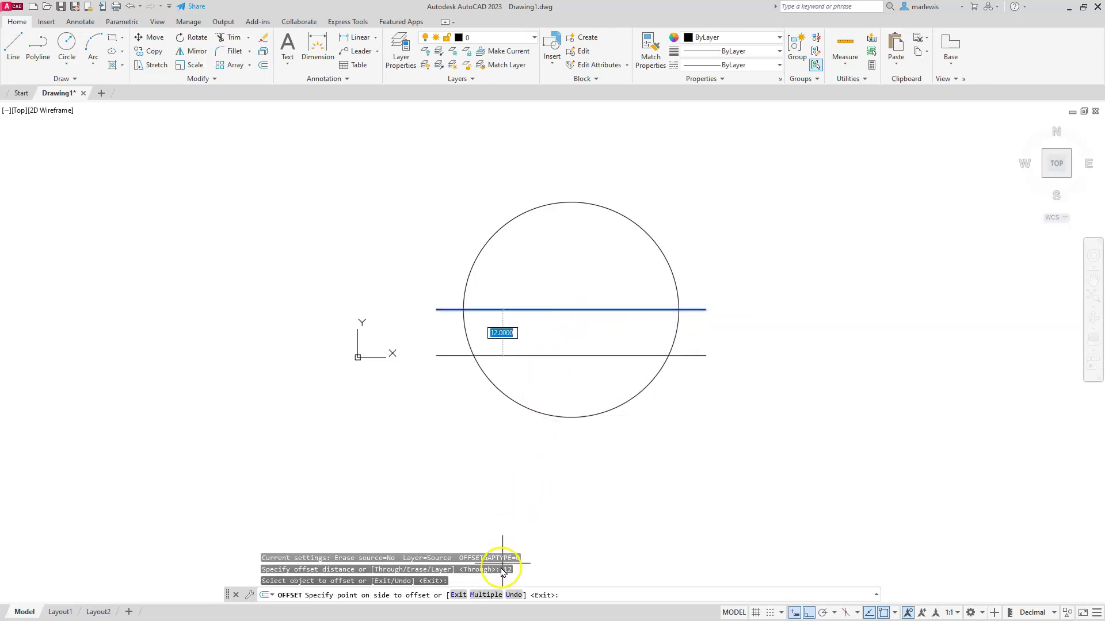
pyautogui.click(485, 597)
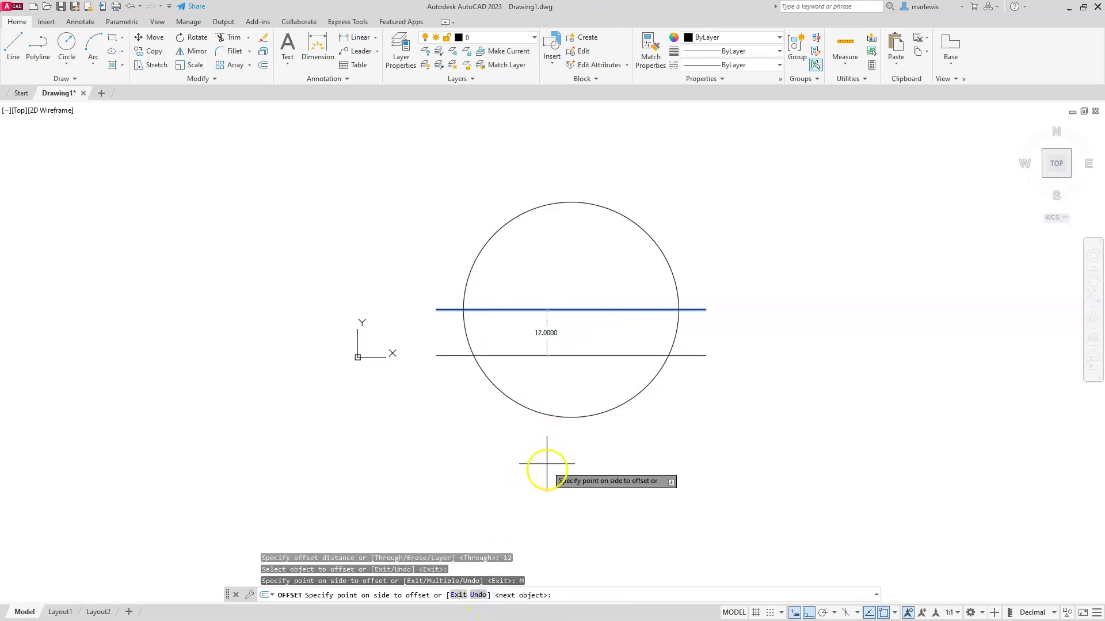
pyautogui.click(546, 469)
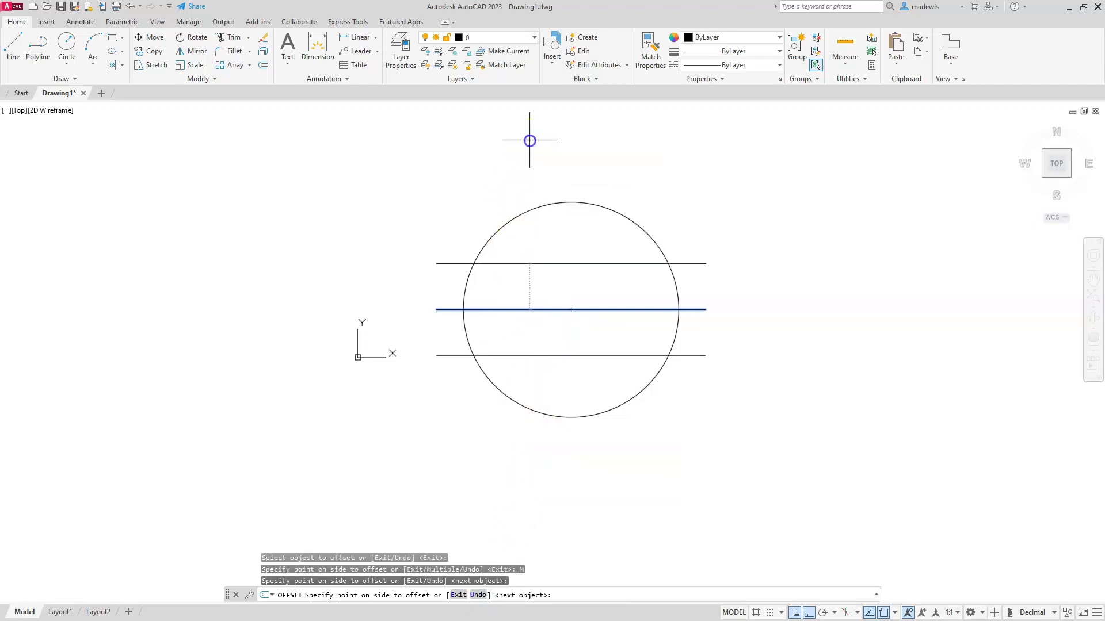
pyautogui.click(527, 173)
pyautogui.press('Escape')
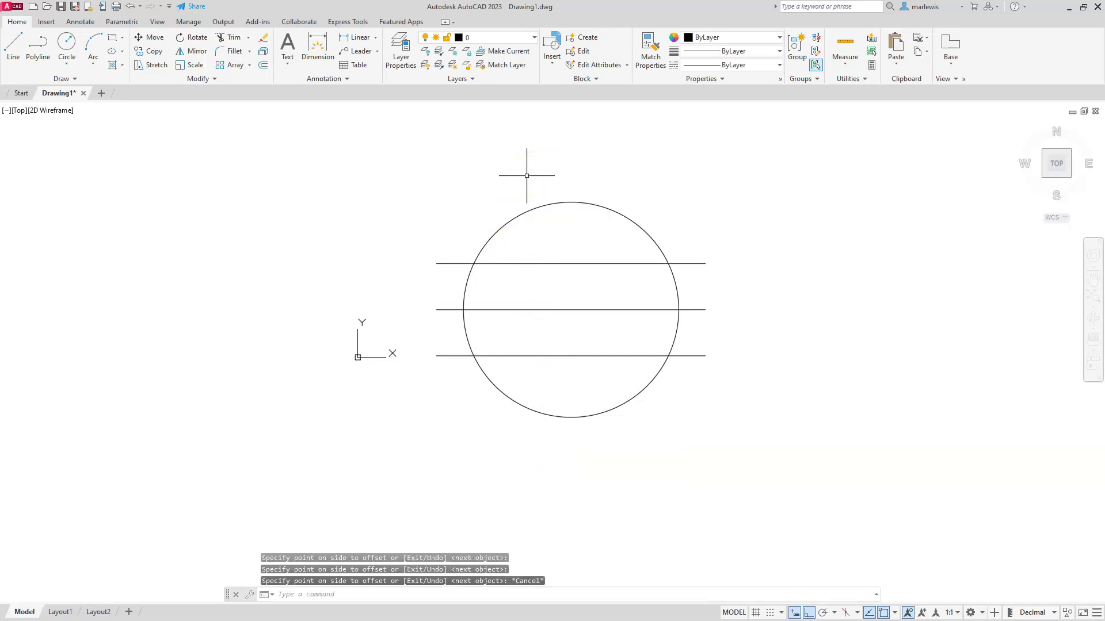
pyautogui.click(524, 197)
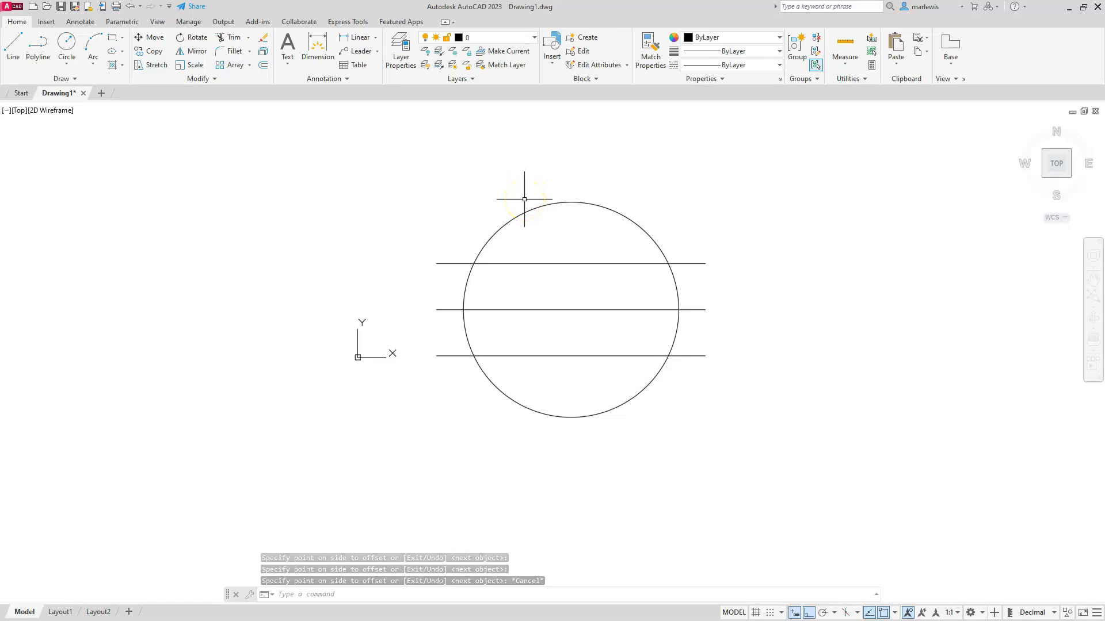
pyautogui.click(529, 204)
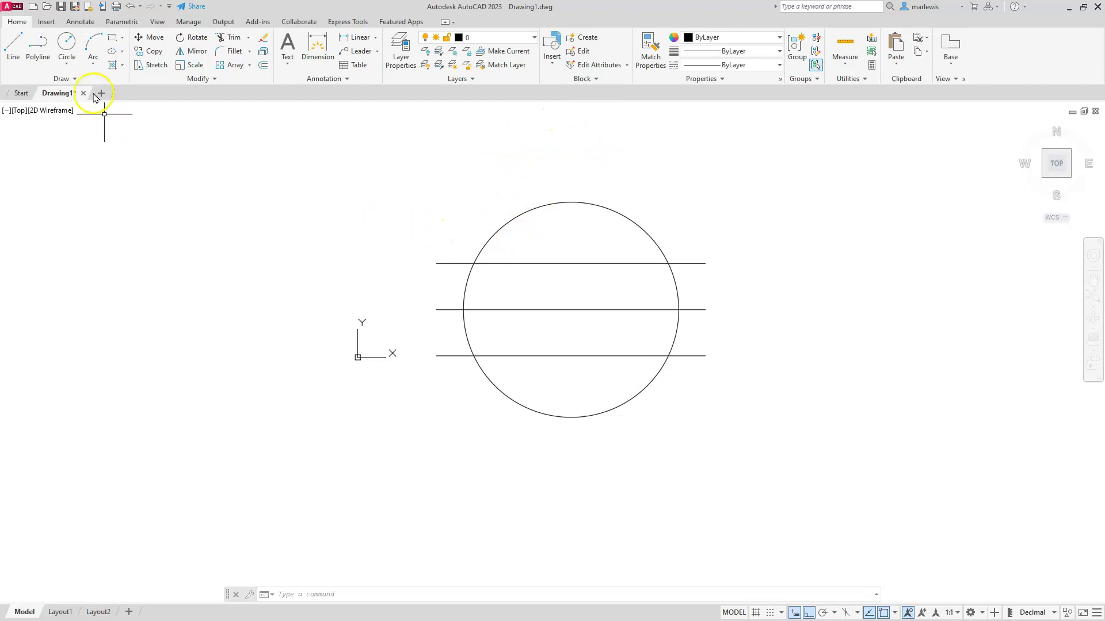
# - Close both ends of the slot with vertical lines joining the endpoints of the two offset lines
pyautogui.click(14, 43)
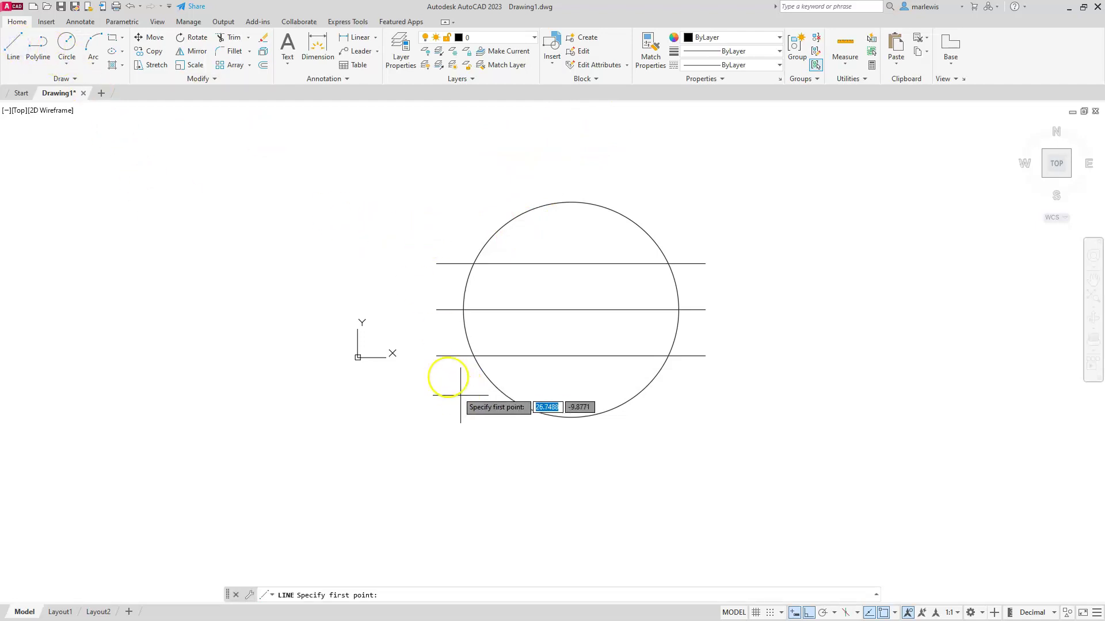
pyautogui.click(437, 356)
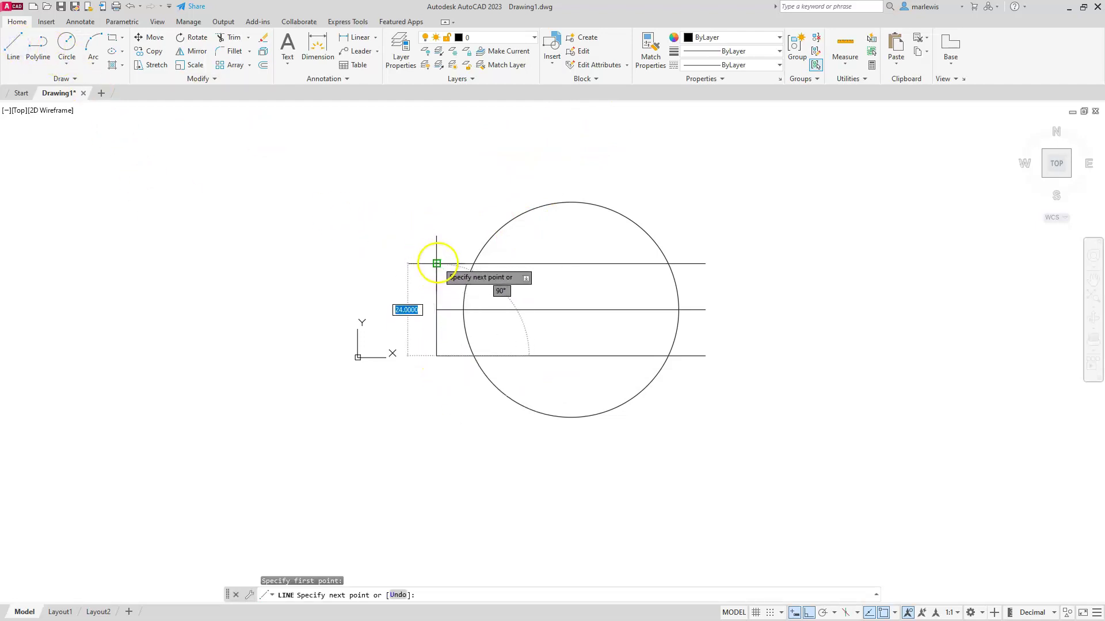
pyautogui.click(437, 264)
pyautogui.press('Escape')
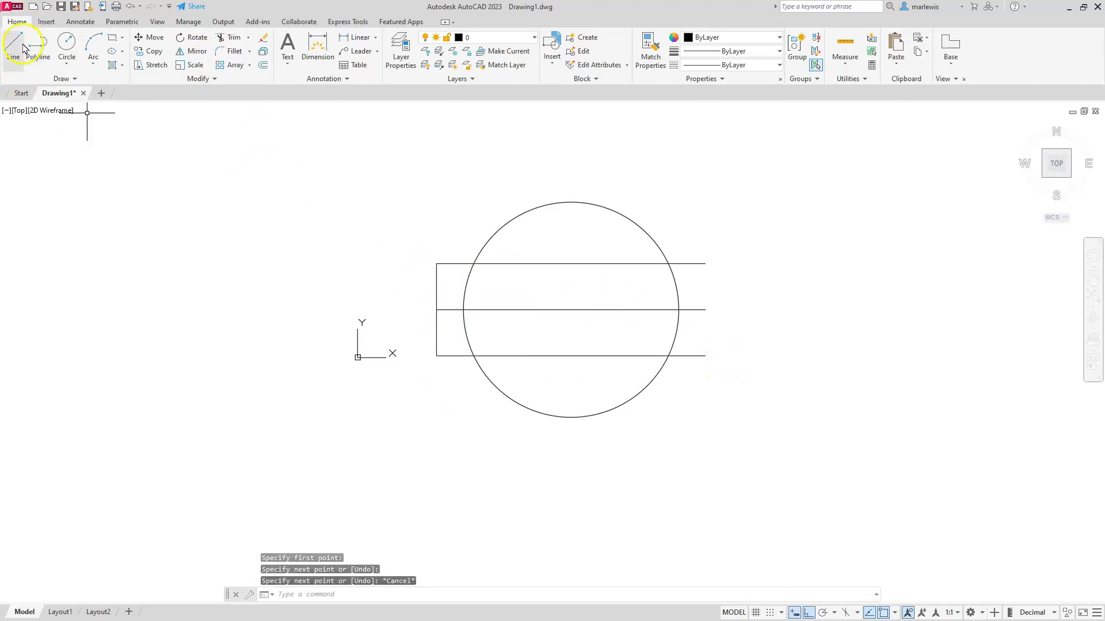
pyautogui.click(706, 355)
pyautogui.click(705, 263)
pyautogui.press('Escape')
pyautogui.press('Escape')
pyautogui.press('Escape')
pyautogui.press('Escape')
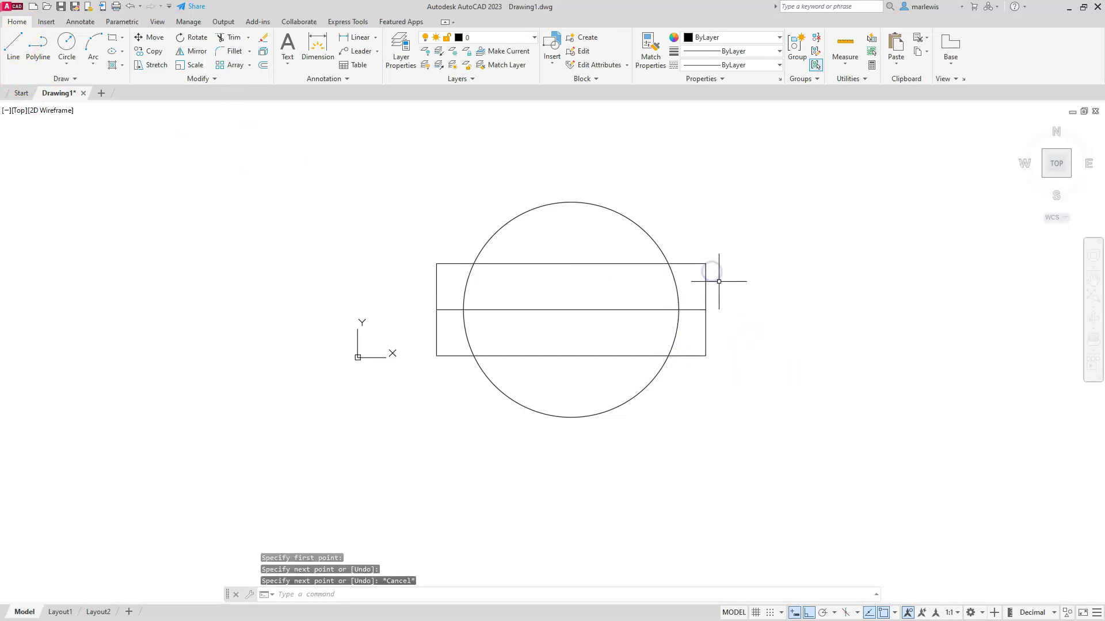
# - Draw a circle of diameter 220 centred on the midpoint of the slot's middle line
pyautogui.scroll(-5, 579, 308)
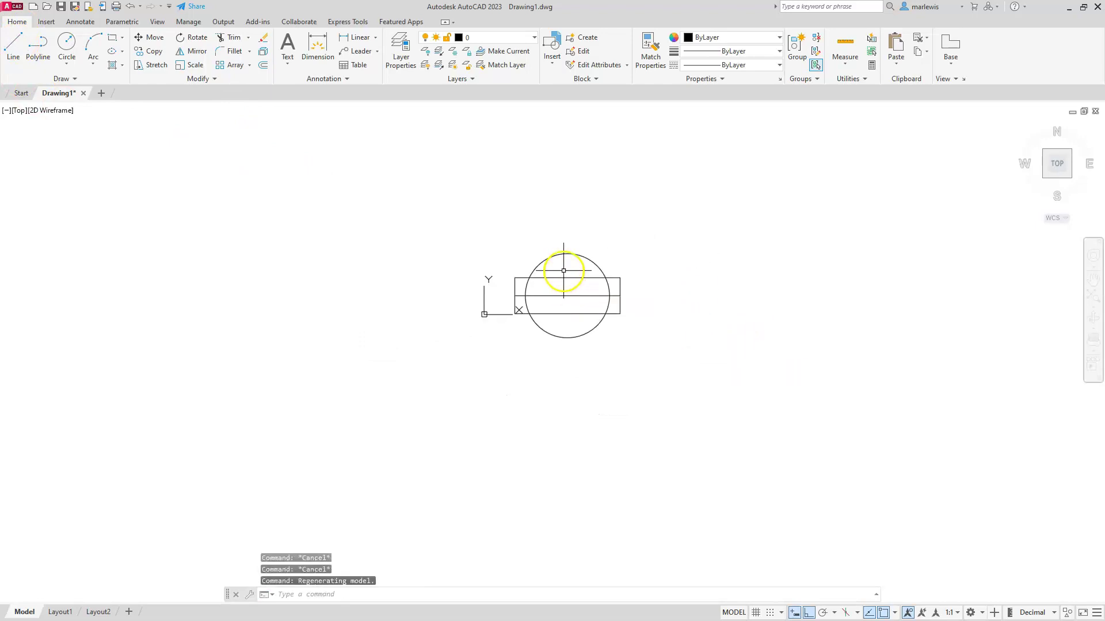
pyautogui.moveTo(567, 266)
pyautogui.mouseDown(button='middle')
pyautogui.moveTo(603, 331)
pyautogui.moveTo(656, 363)
pyautogui.mouseUp(button='middle')
pyautogui.scroll(2, 658, 363)
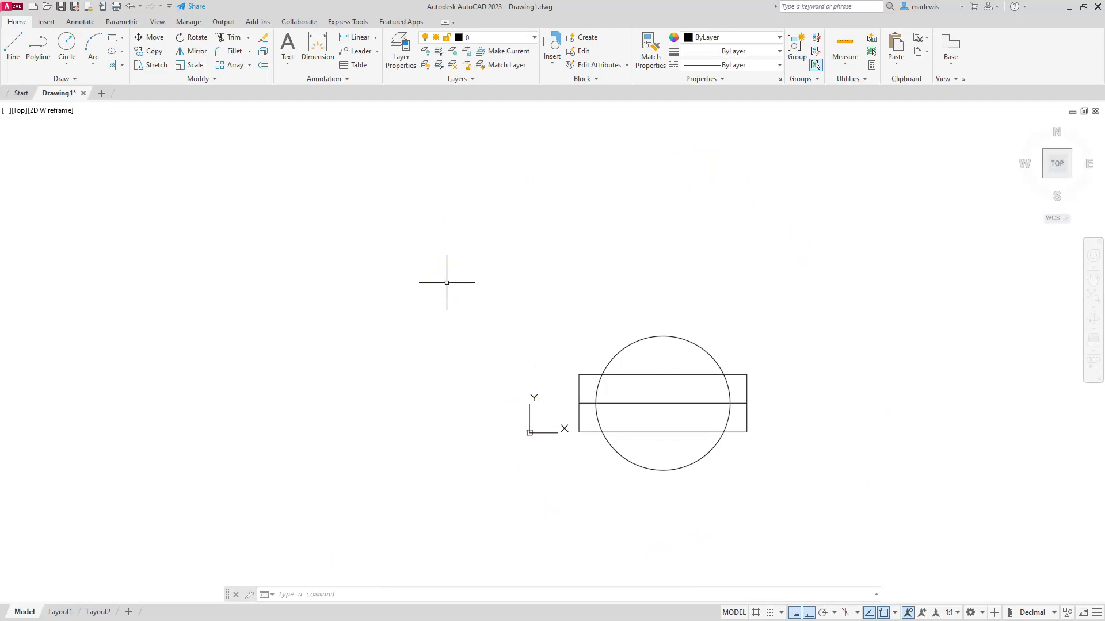
pyautogui.click(67, 63)
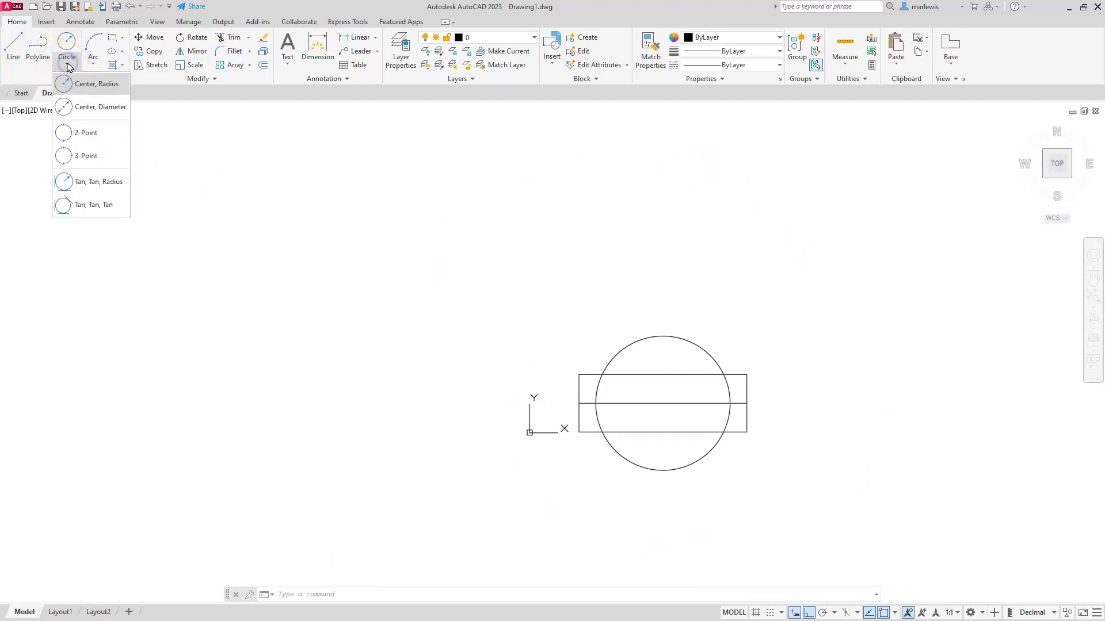
pyautogui.click(87, 108)
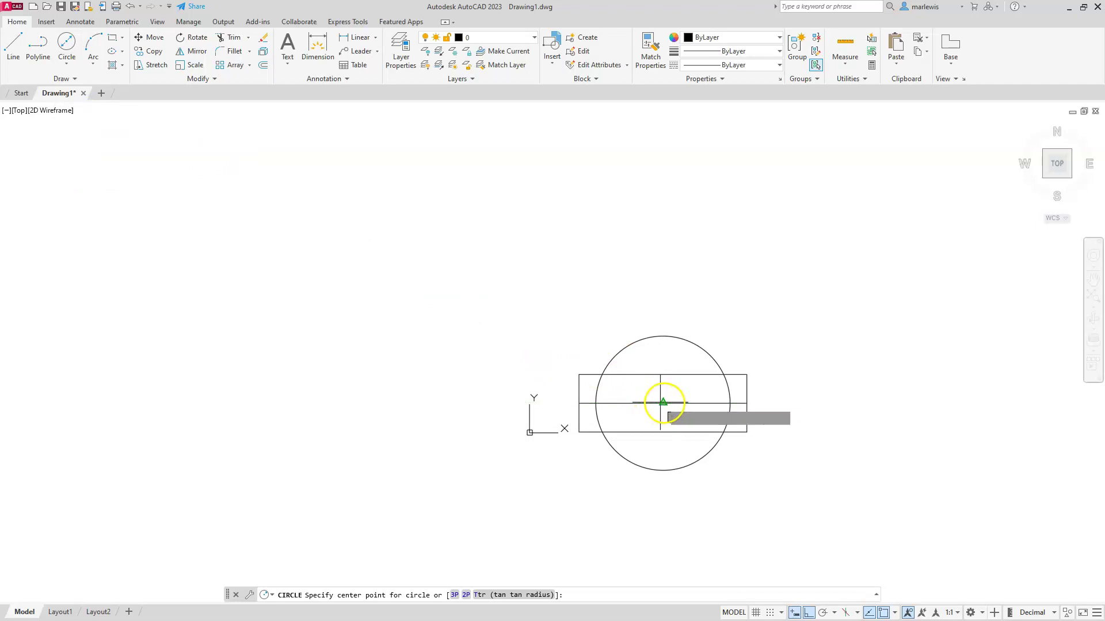
pyautogui.click(653, 403)
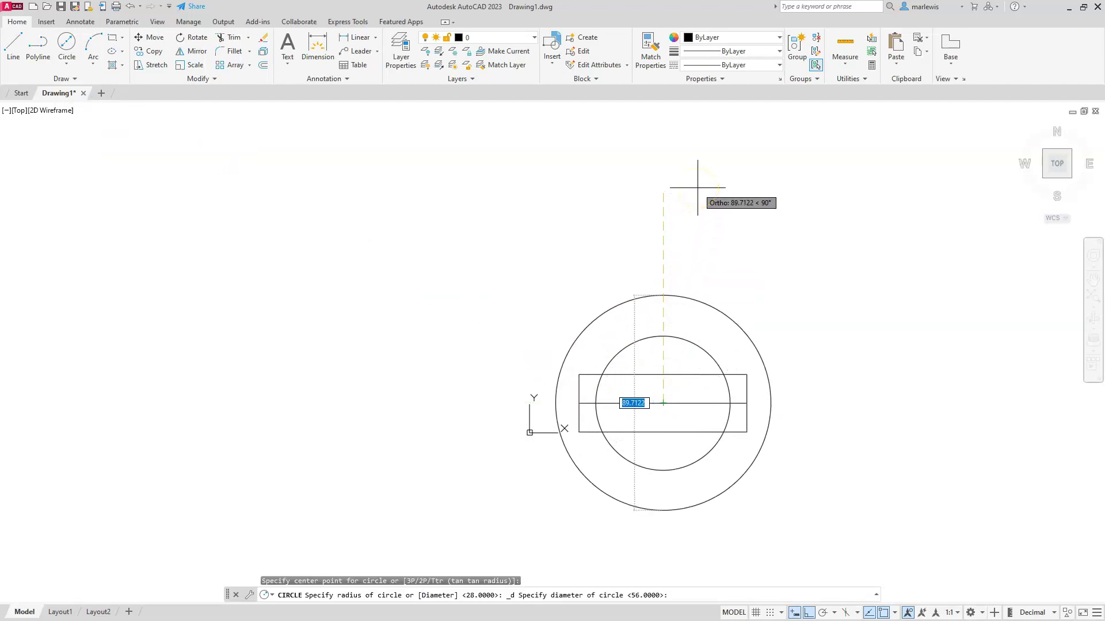
pyautogui.write('220')
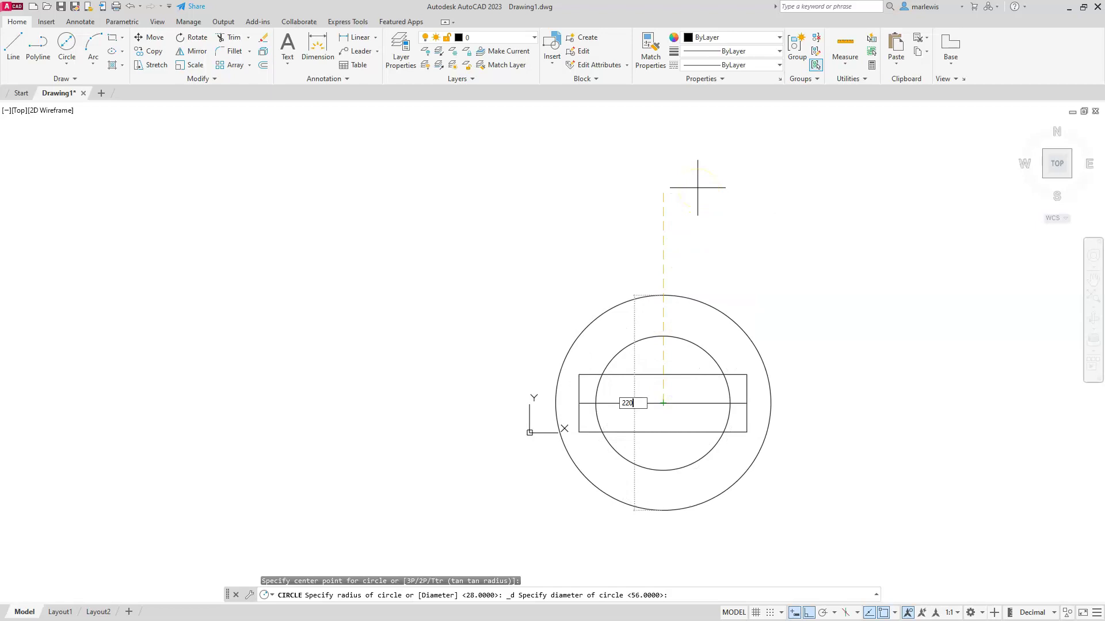
pyautogui.press('Return')
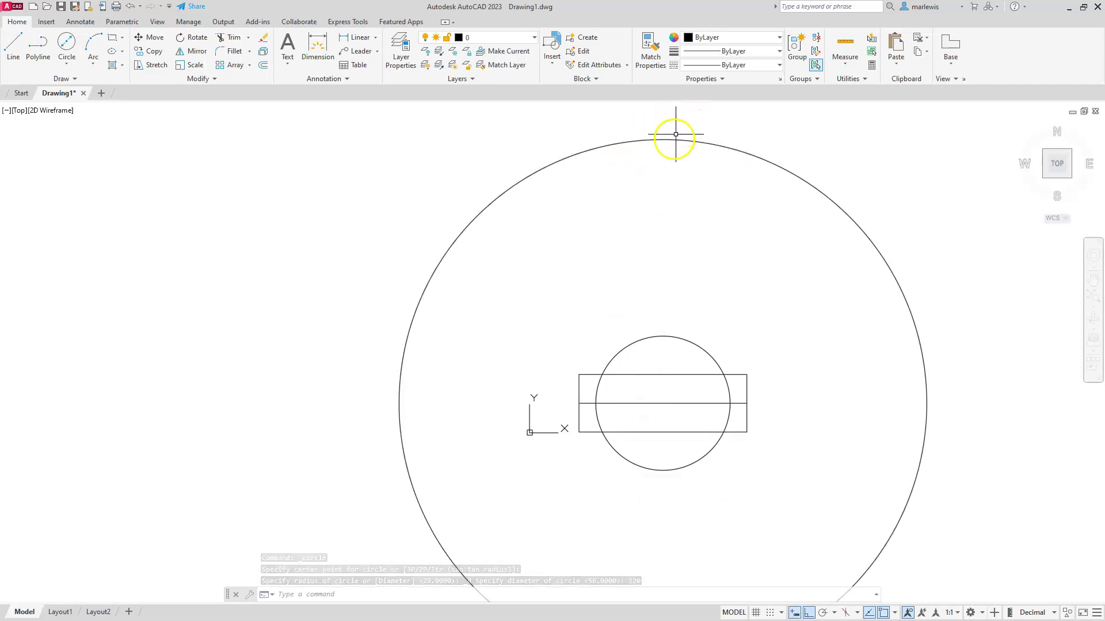
# - Draw a circle of diameter 40 centred on the top quadrant of the 220 diameter circle
pyautogui.moveTo(666, 154); pyautogui.dragTo(666, 170, button='middle')
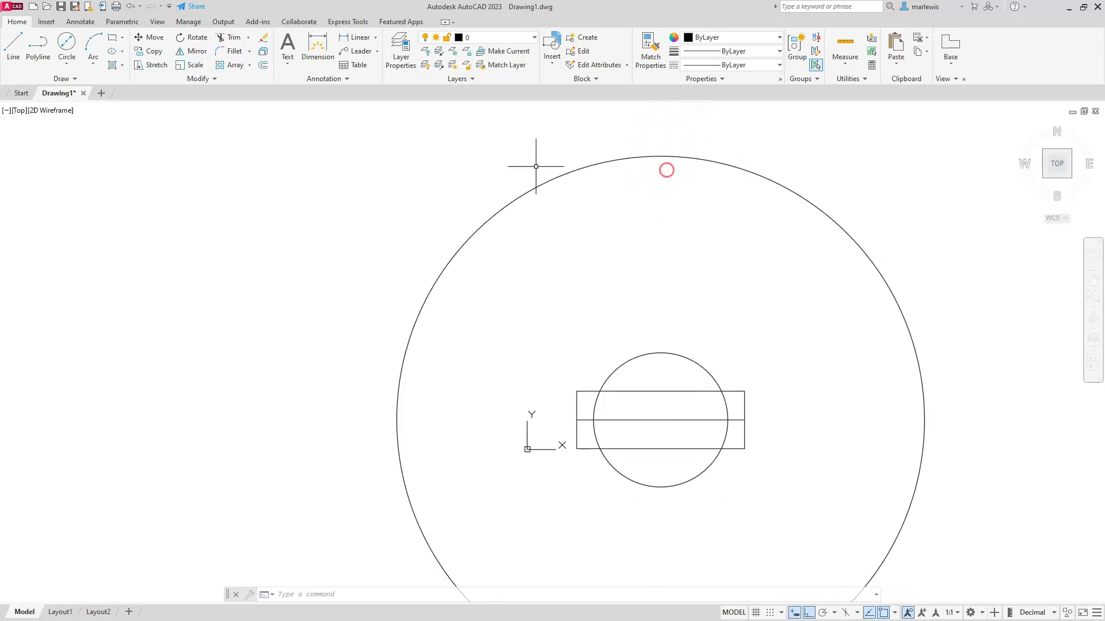
pyautogui.click(66, 42)
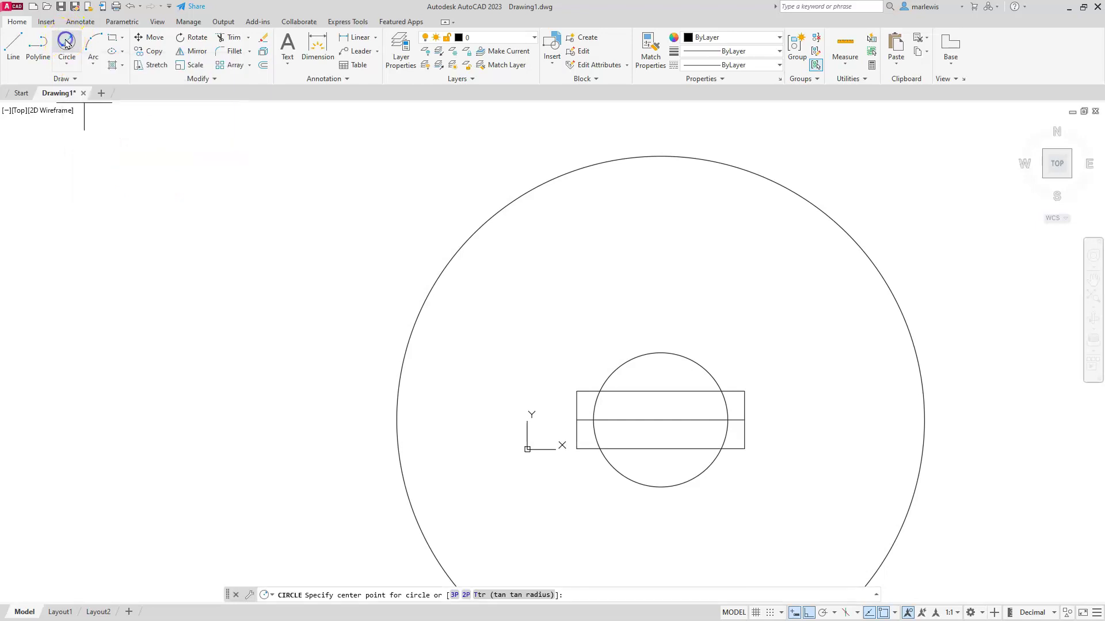
pyautogui.click(660, 156)
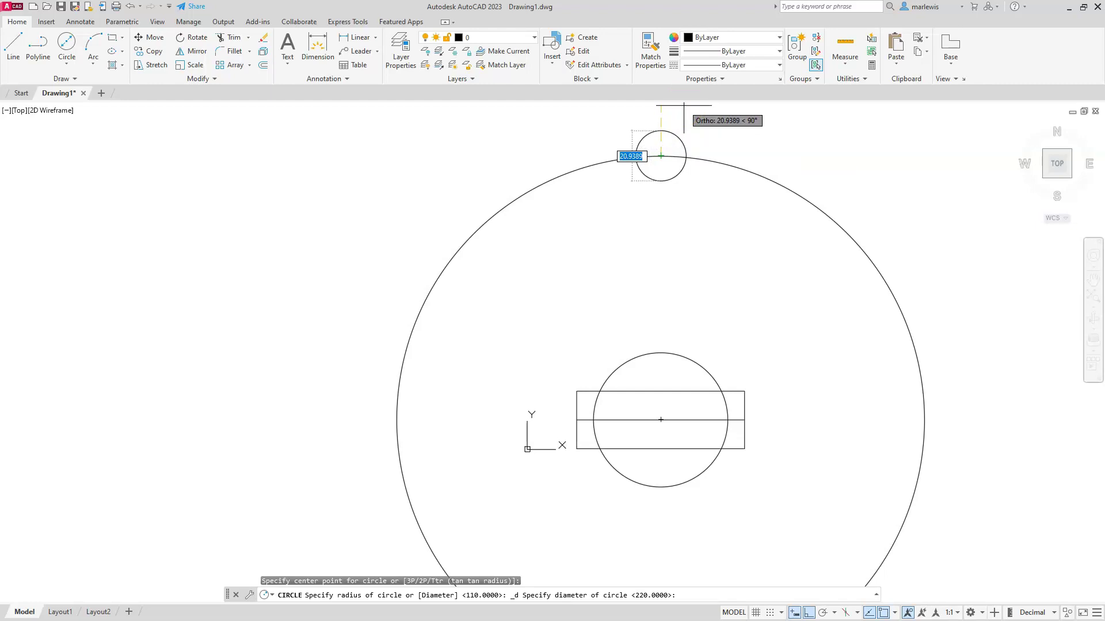
pyautogui.write('40')
pyautogui.press('Return')
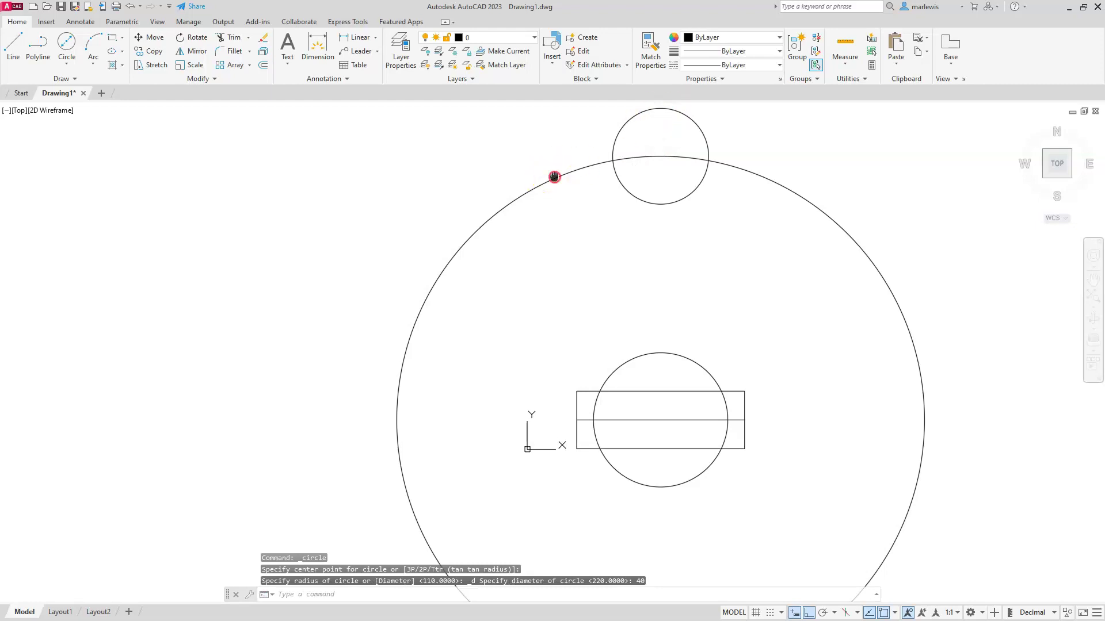
# - Draw a circle of radius 30 concentric with the 40 diameter circle at the top of the large circle
pyautogui.moveTo(554, 177); pyautogui.dragTo(557, 229, button='middle')
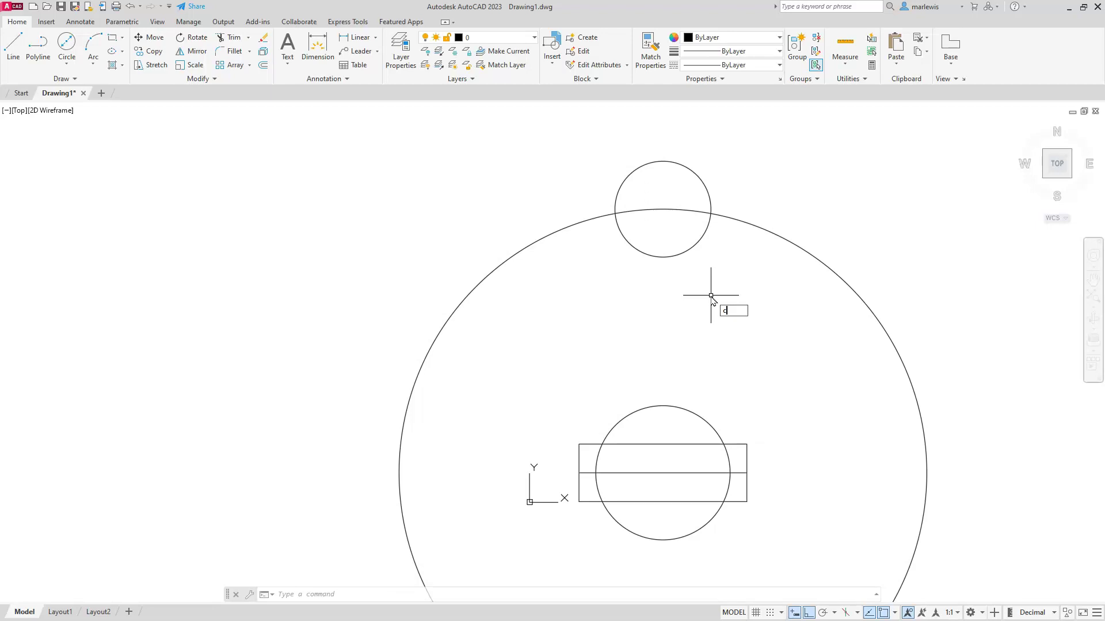
pyautogui.press('Return')
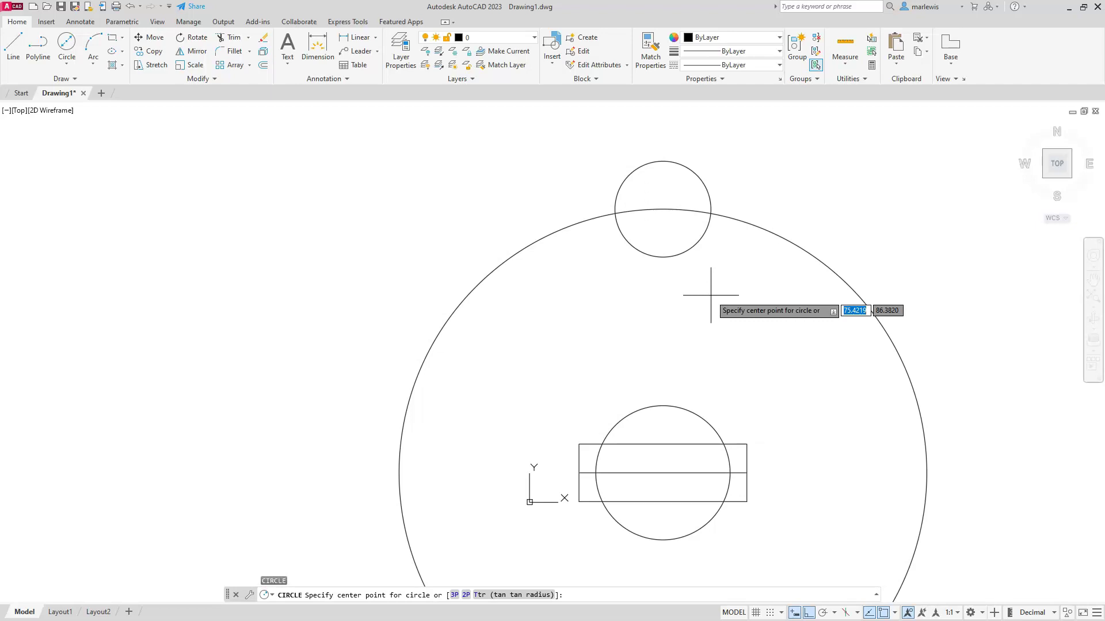
pyautogui.click(663, 209)
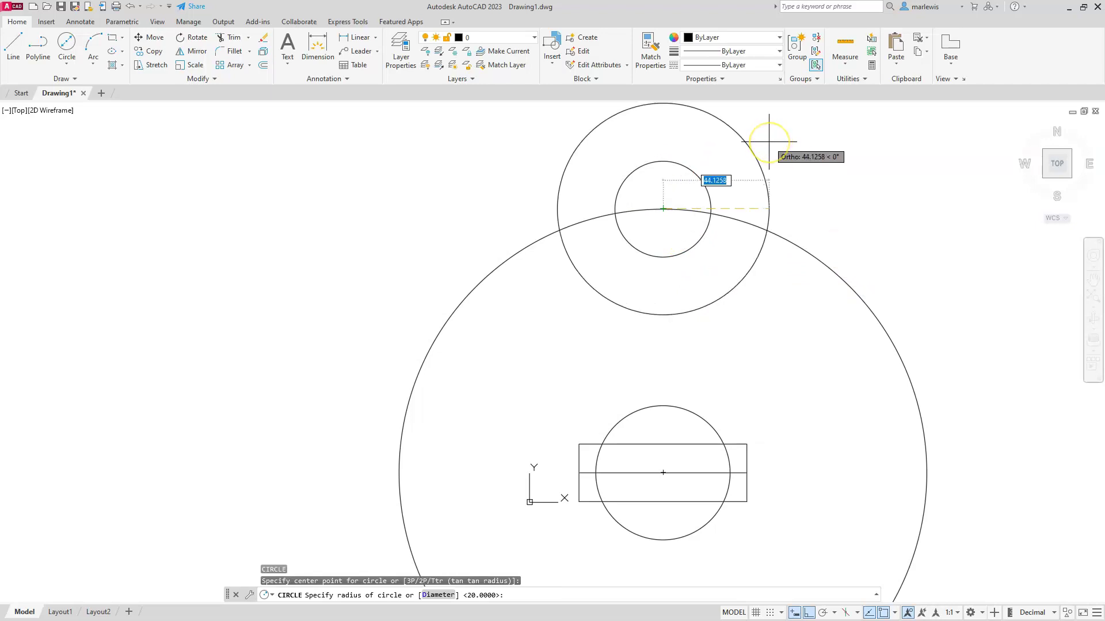
pyautogui.write('3')
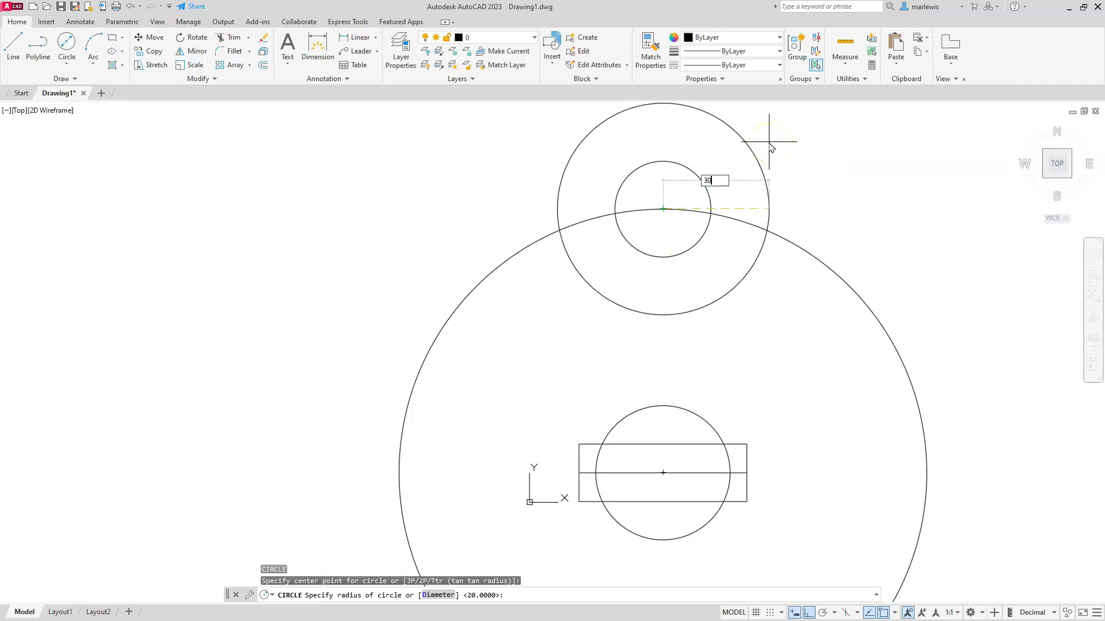
pyautogui.write('0')
pyautogui.press('Return')
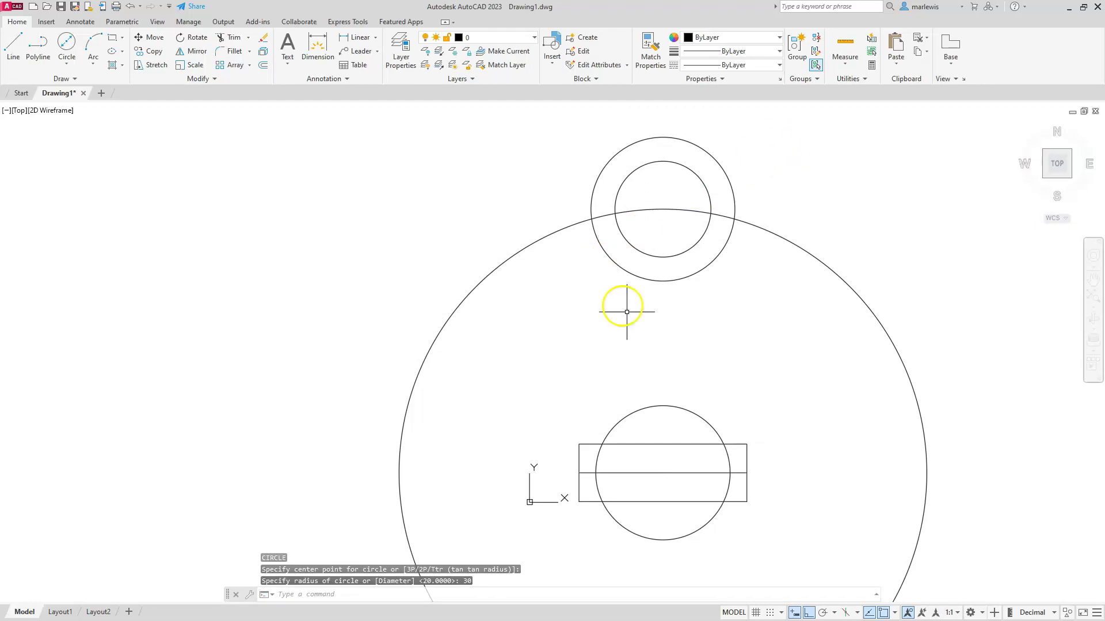
# - Draw a circle of radius 60 around the hub's centre, concentric with the R28 circle
pyautogui.moveTo(646, 362); pyautogui.dragTo(651, 334, button='middle')
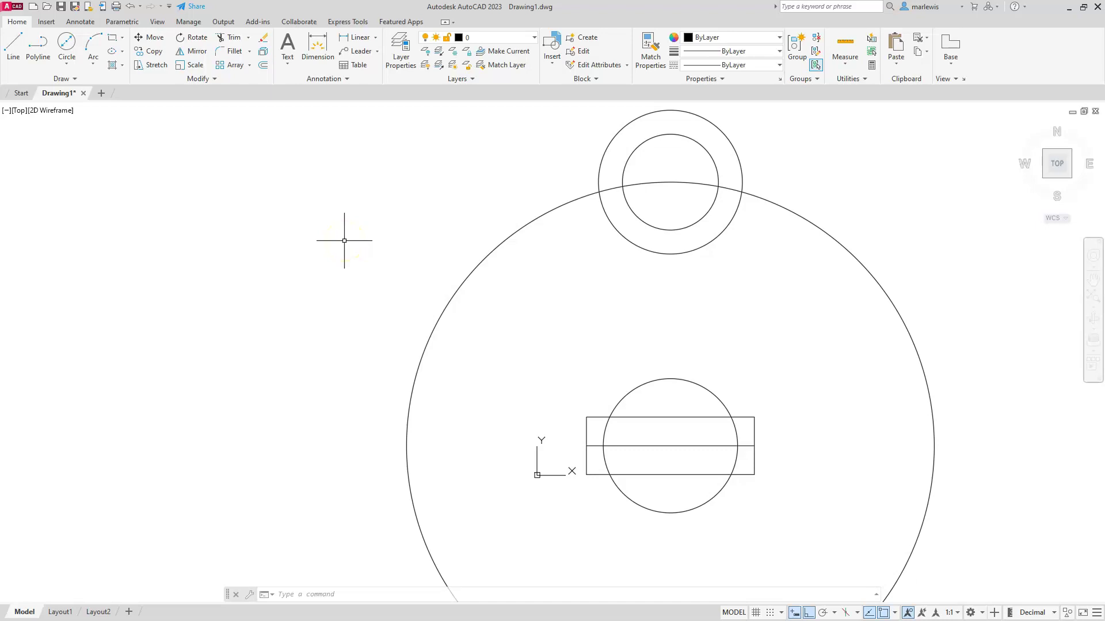
pyautogui.press('Return')
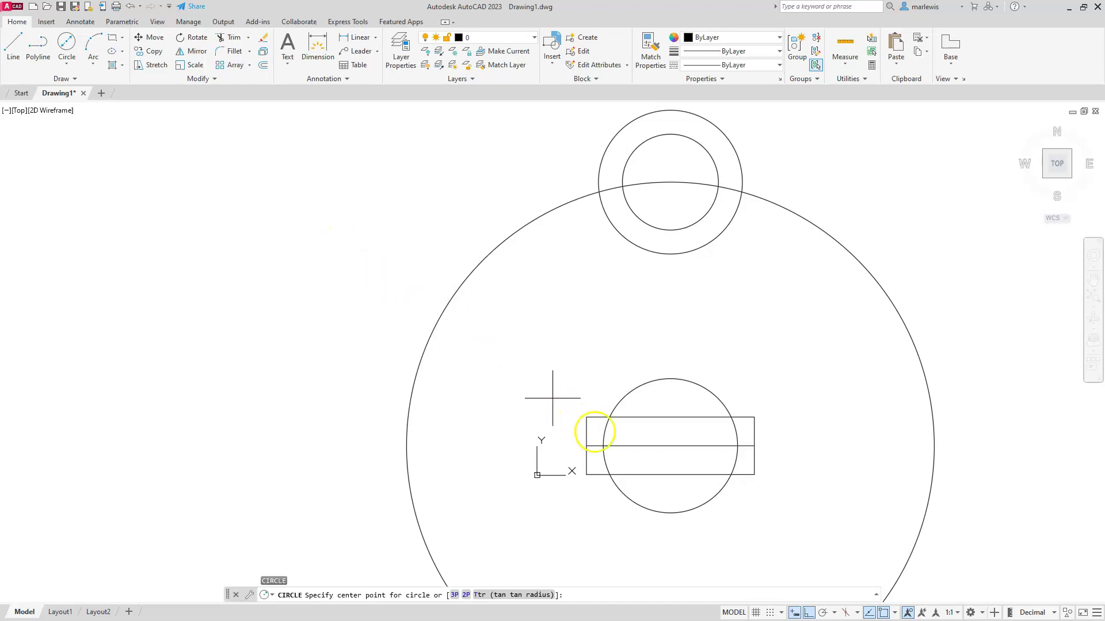
pyautogui.click(670, 446)
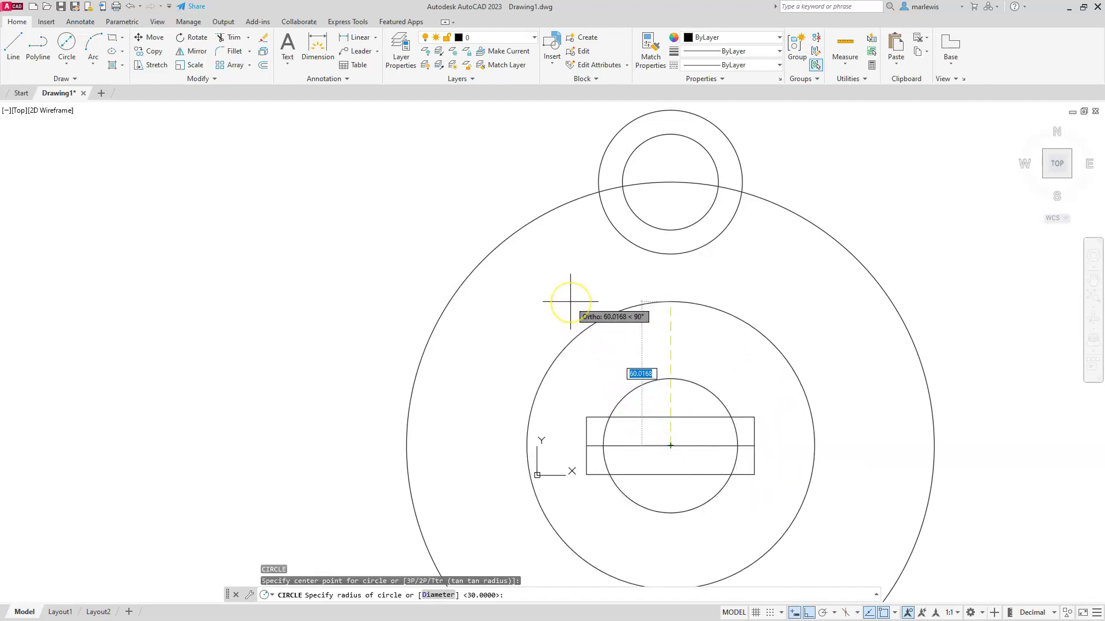
pyautogui.write('60')
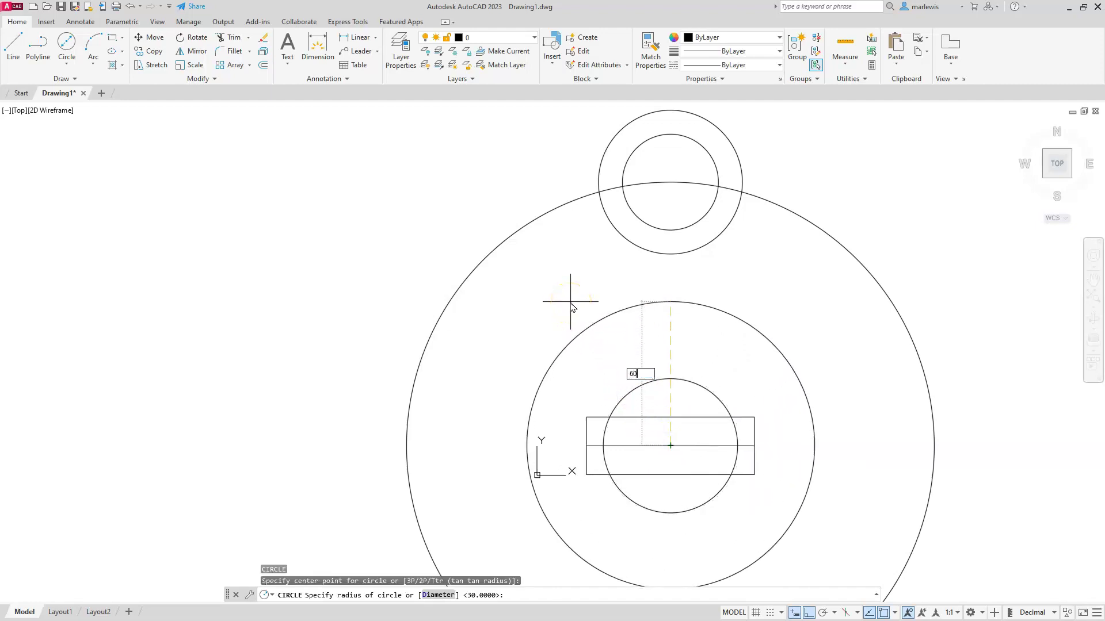
pyautogui.press('Return')
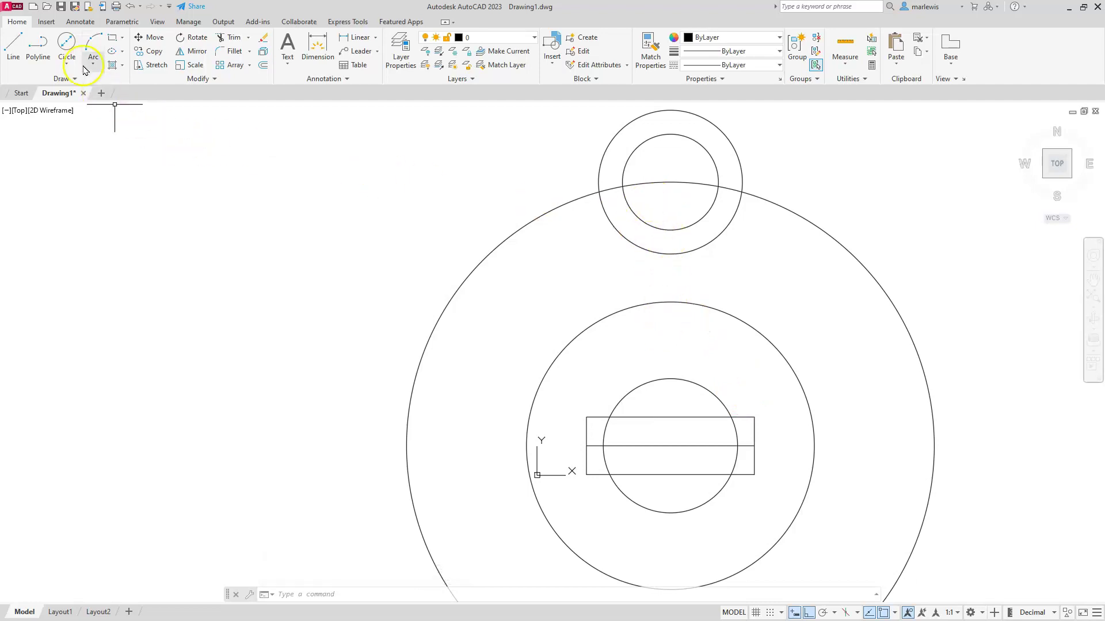
# - Draw a vertical line from the top quadrant of the R28 circle to the bottom quadrant of the 40 diameter circle
pyautogui.click(11, 51)
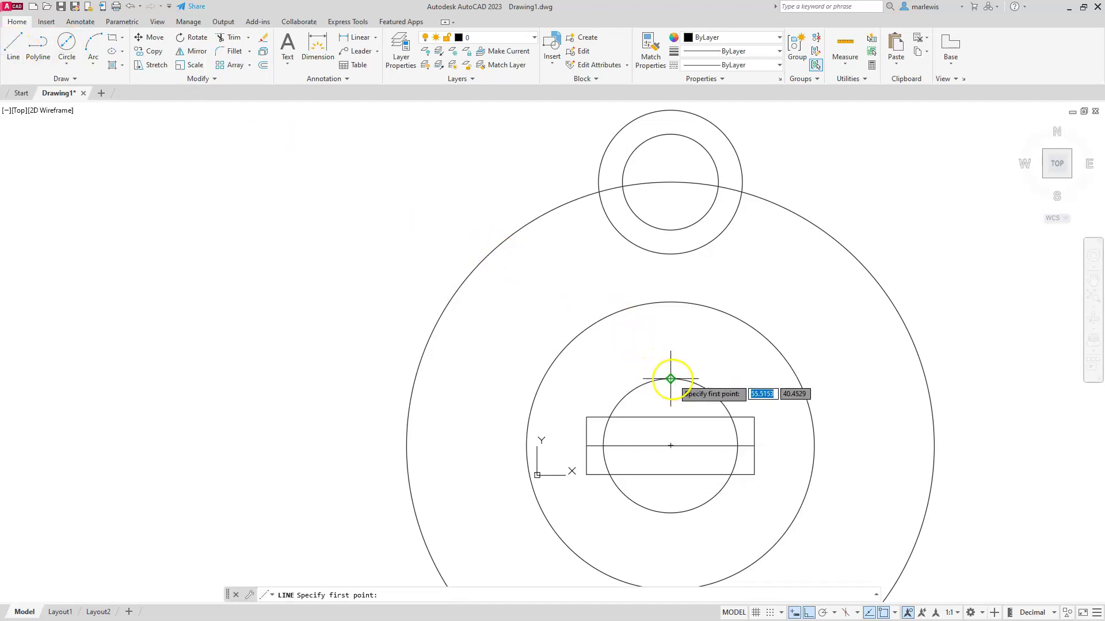
pyautogui.click(670, 302)
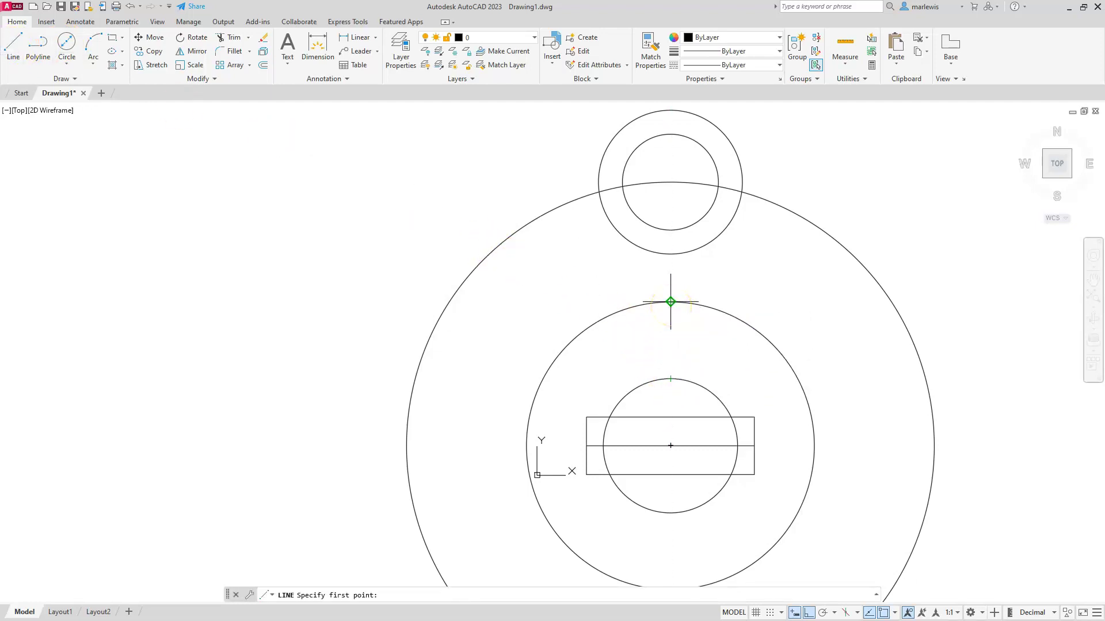
pyautogui.click(670, 379)
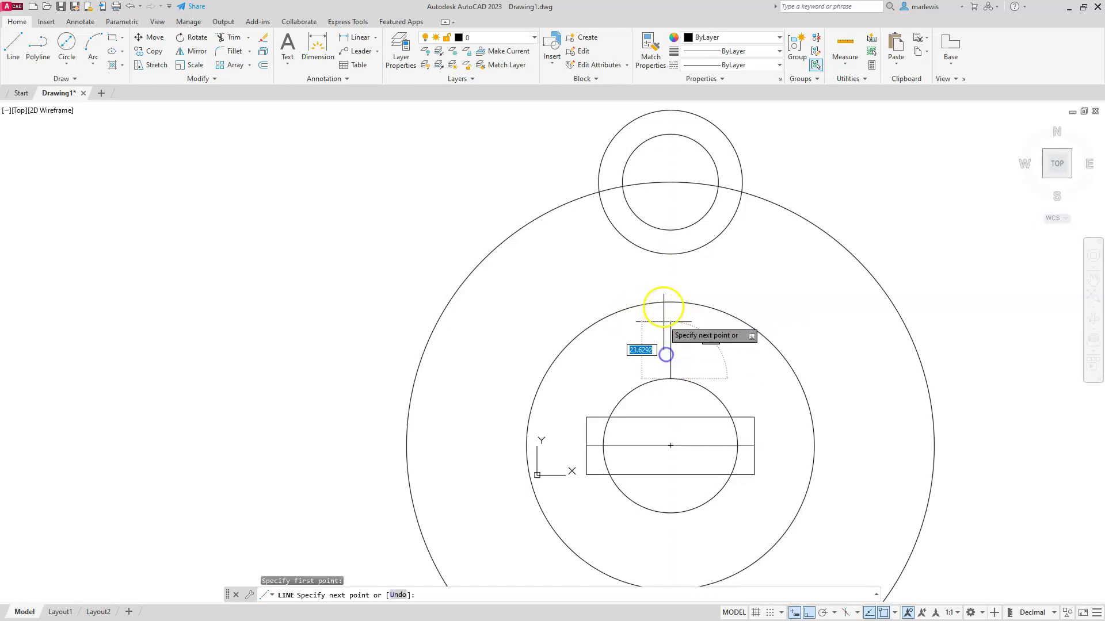
pyautogui.click(670, 232)
pyautogui.press('Escape')
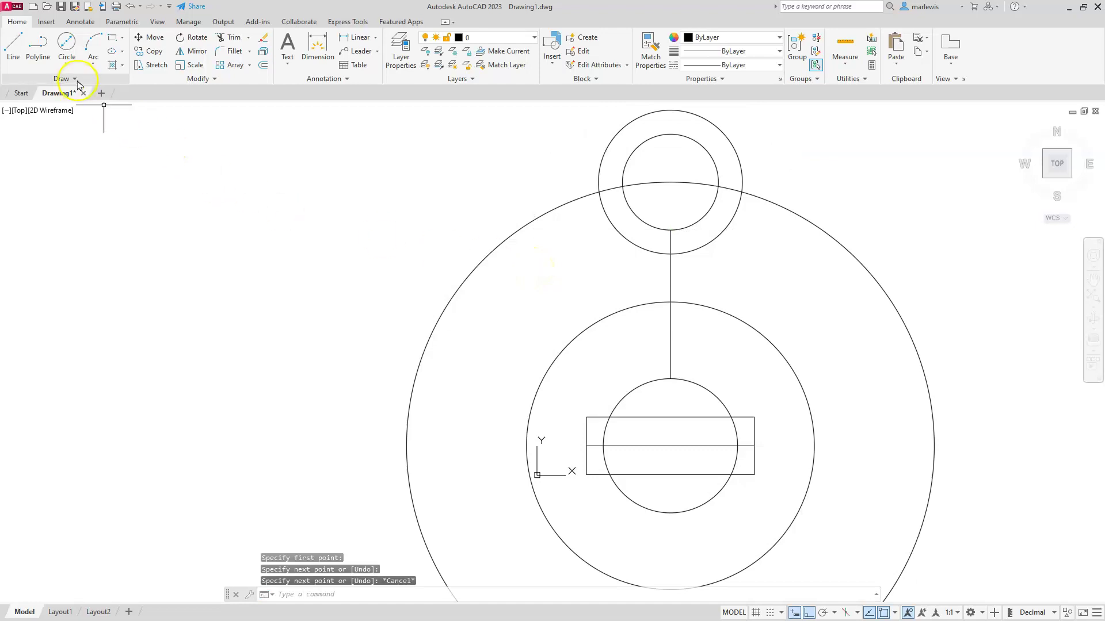
# - Offset the vertical line by 10 to both sides to form the arm's edges
pyautogui.click(265, 67)
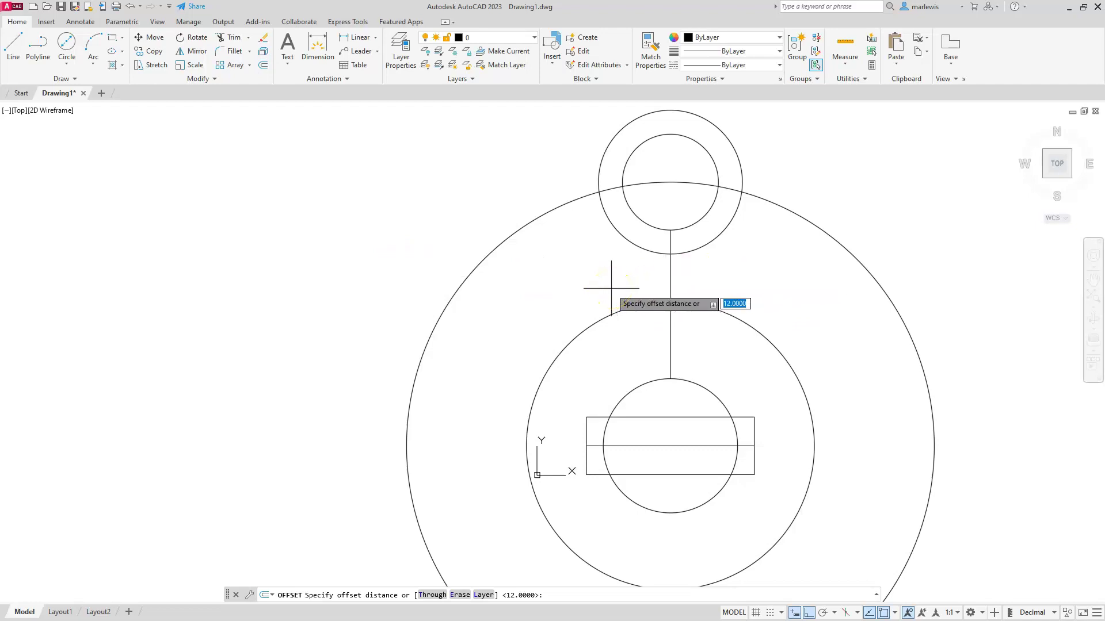
pyautogui.press('Return')
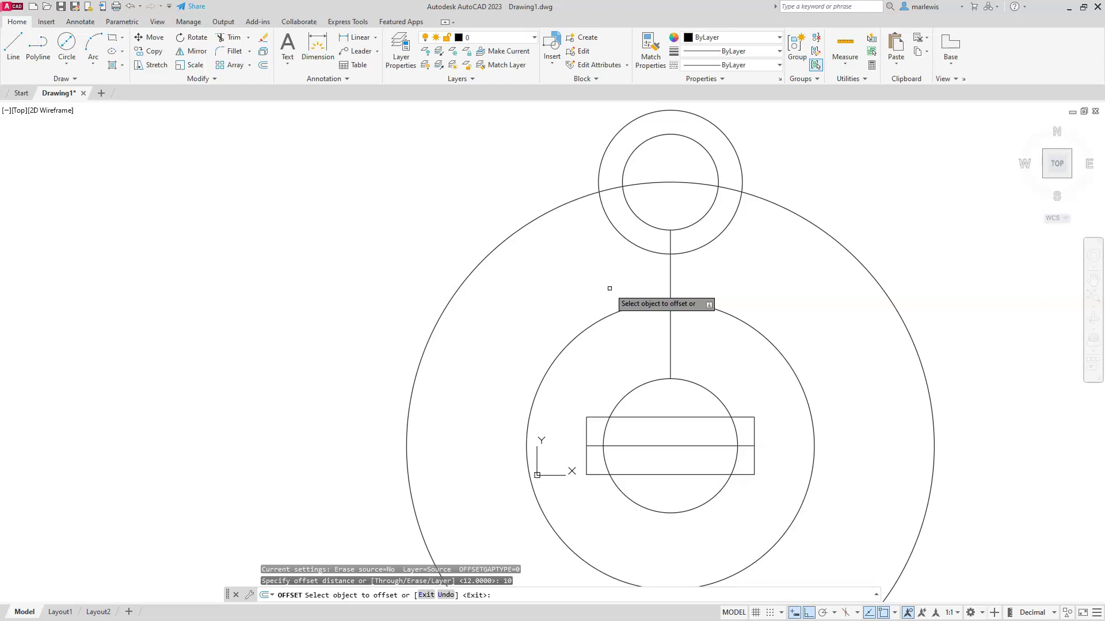
pyautogui.click(671, 285)
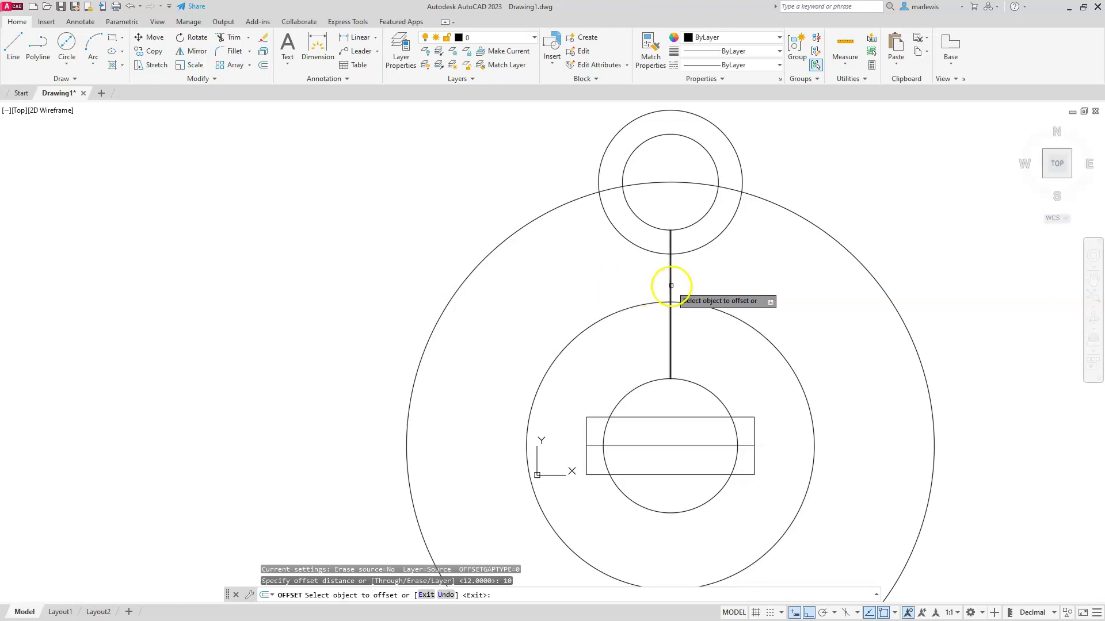
pyautogui.click(564, 298)
pyautogui.click(671, 277)
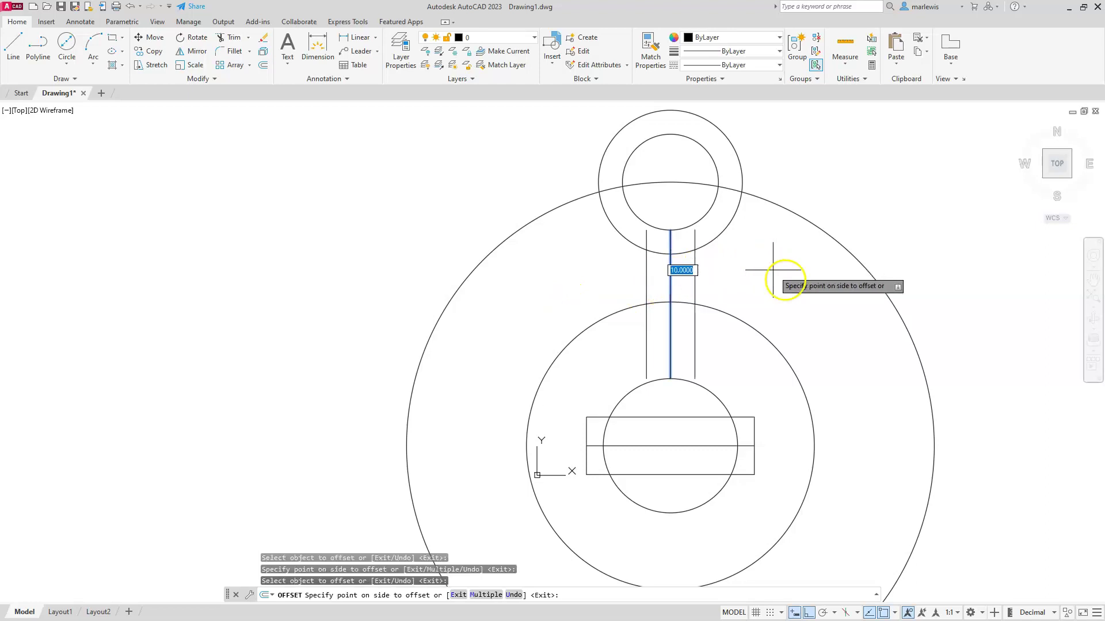
pyautogui.click(784, 291)
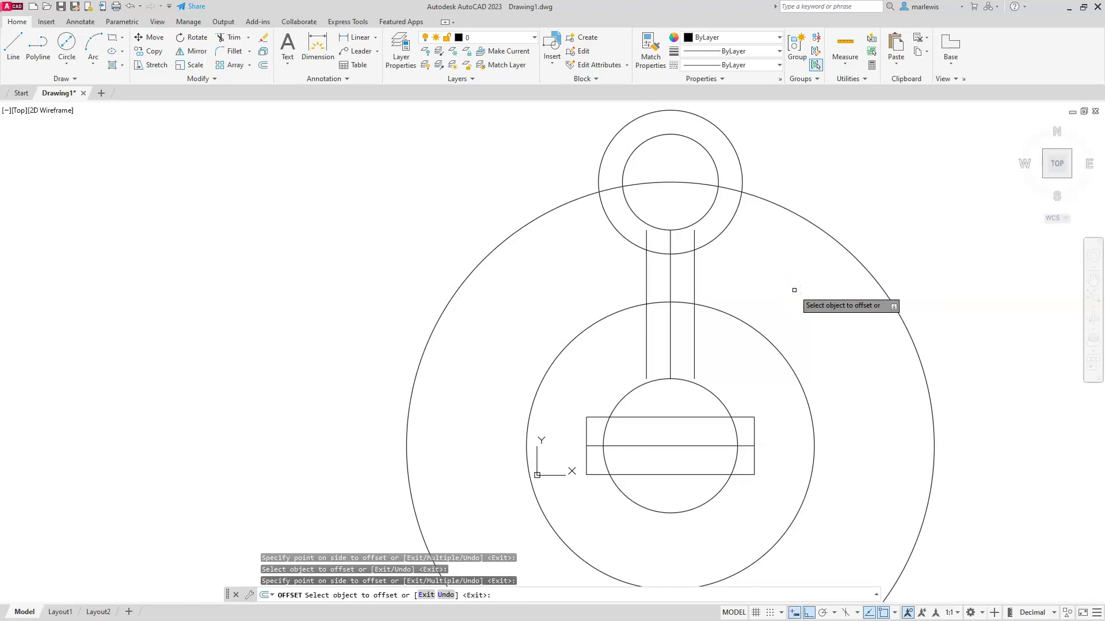
pyautogui.press('Escape')
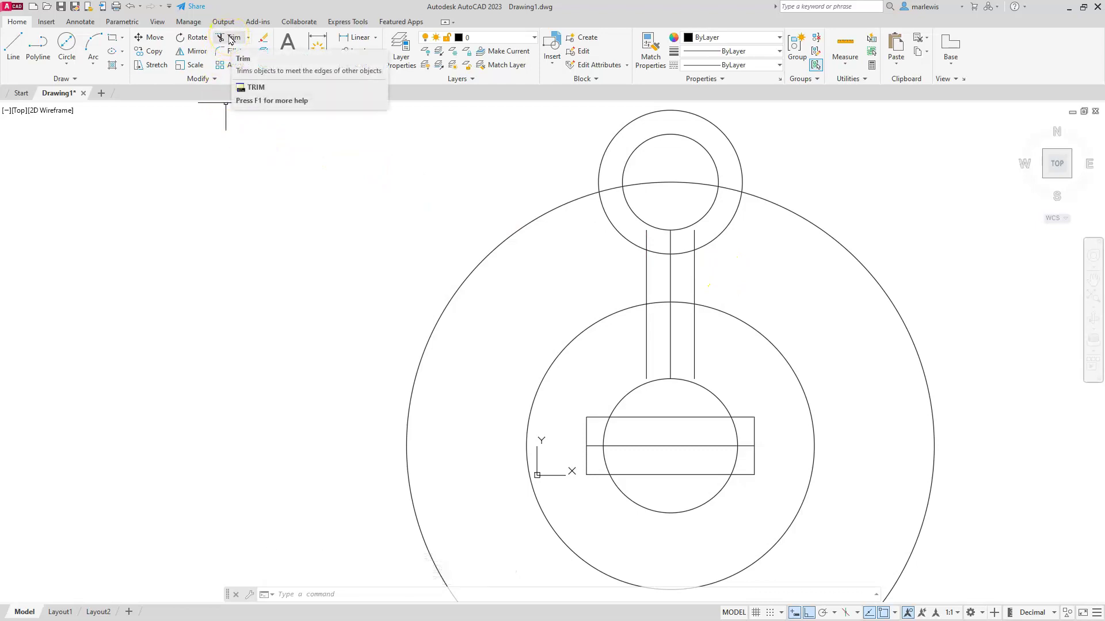
# - Delete the 220 diameter construction circle
pyautogui.click(531, 228)
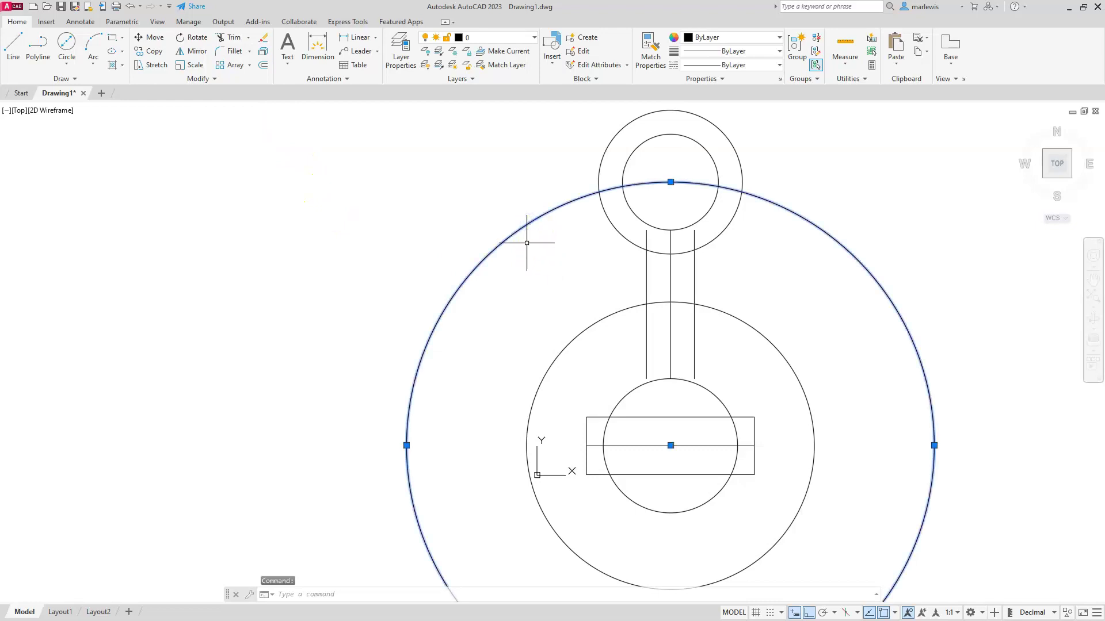
pyautogui.press('Delete')
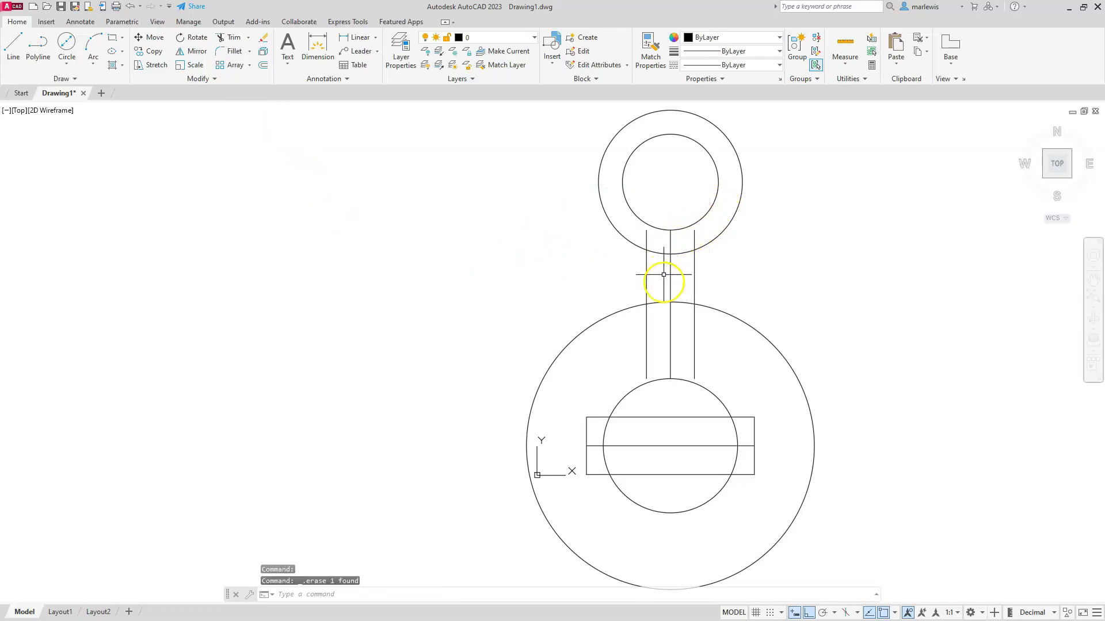
# - Trim the arm's edge lines inside the R30 and R60 circles and the R30 arc between the two edges
pyautogui.scroll(-3, 661, 330)
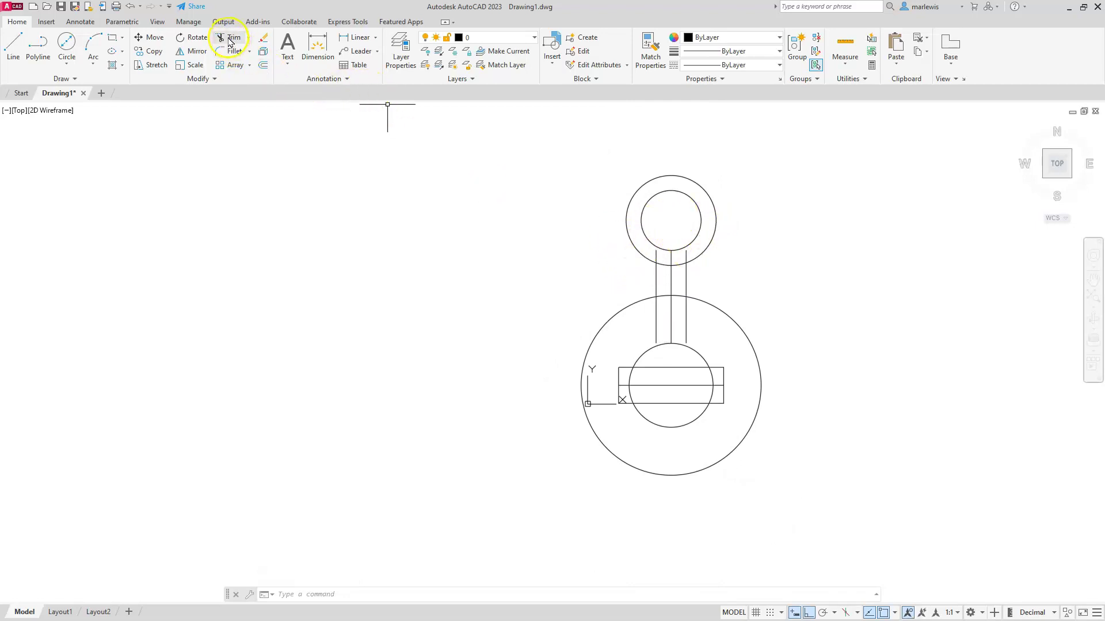
pyautogui.scroll(2, 711, 295)
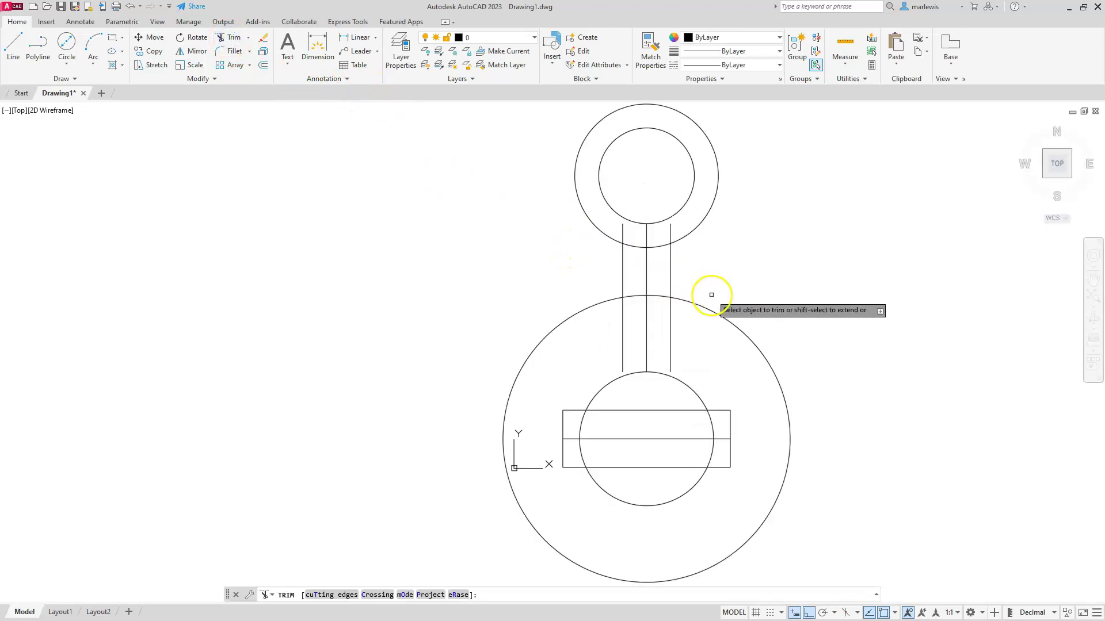
pyautogui.click(621, 229)
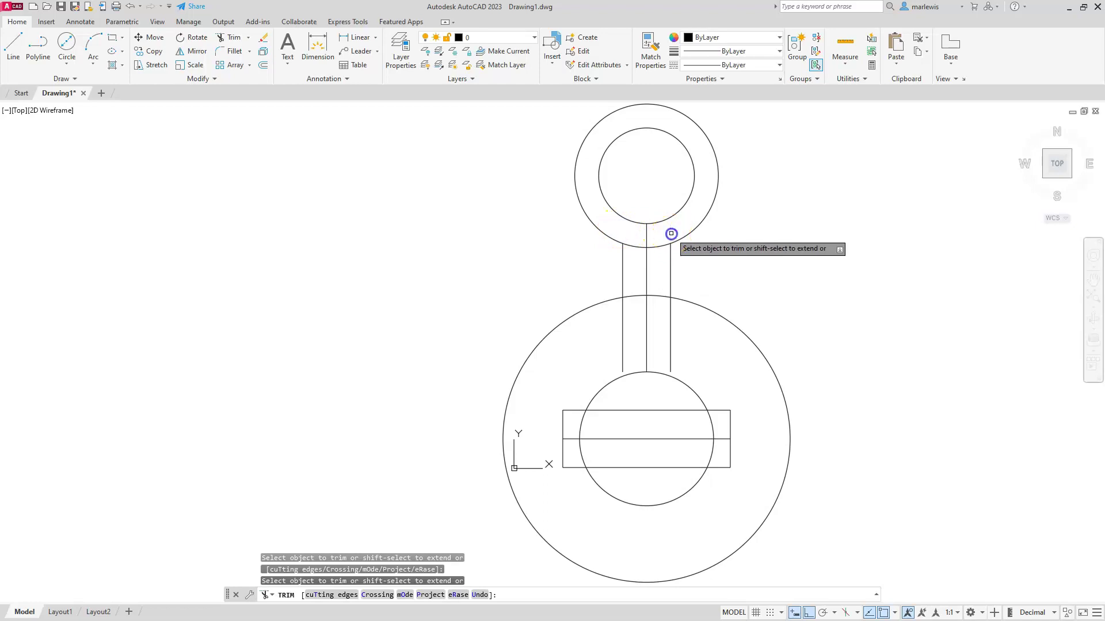
pyautogui.click(671, 359)
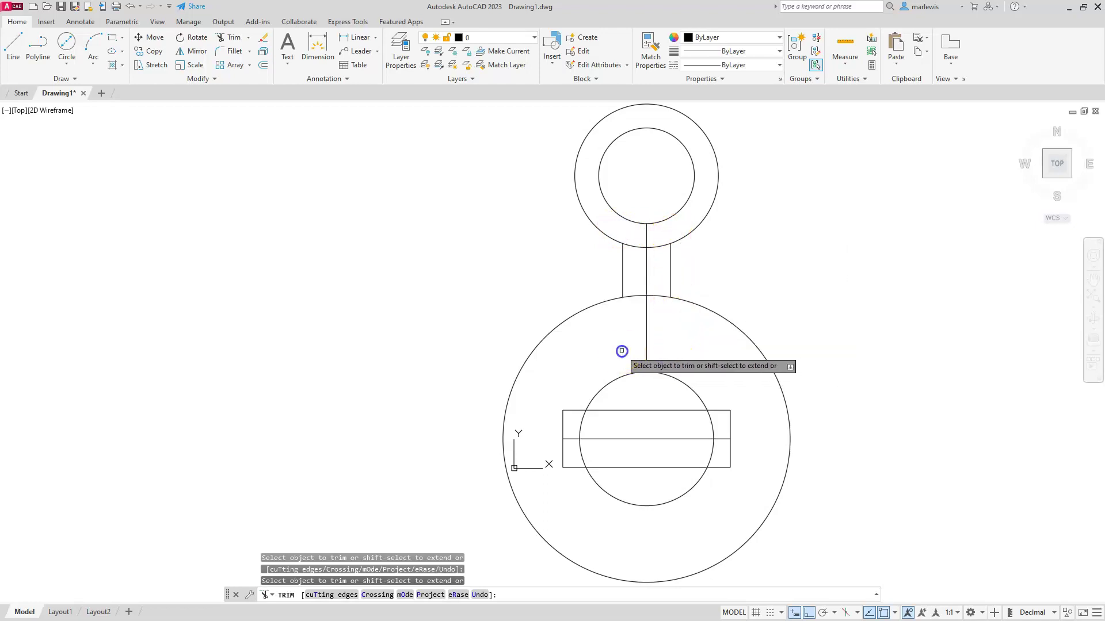
pyautogui.click(634, 248)
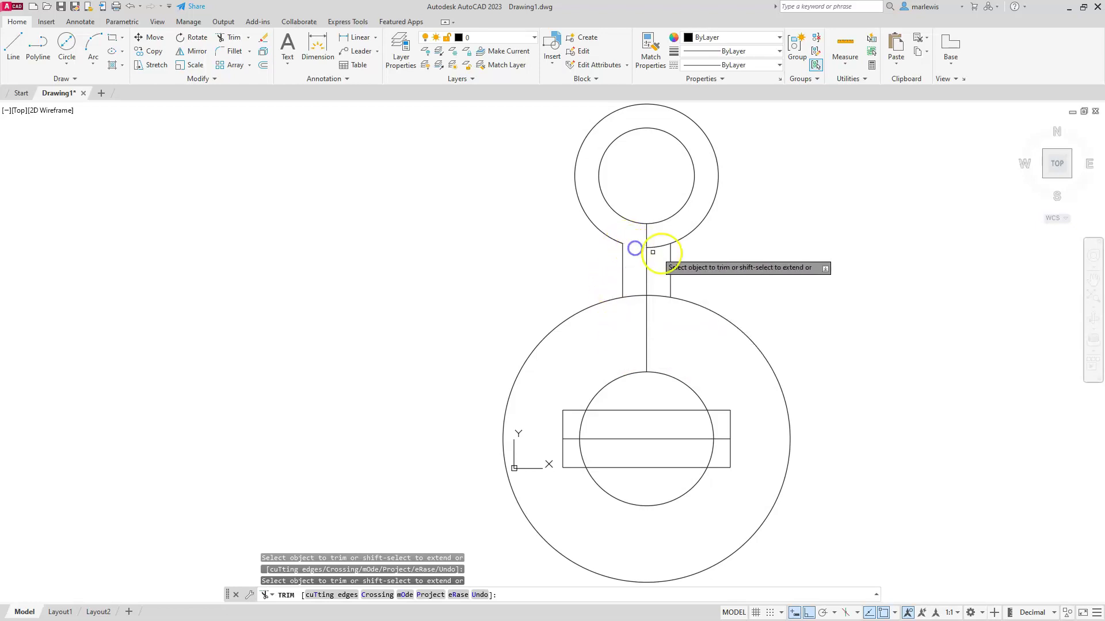
pyautogui.click(663, 247)
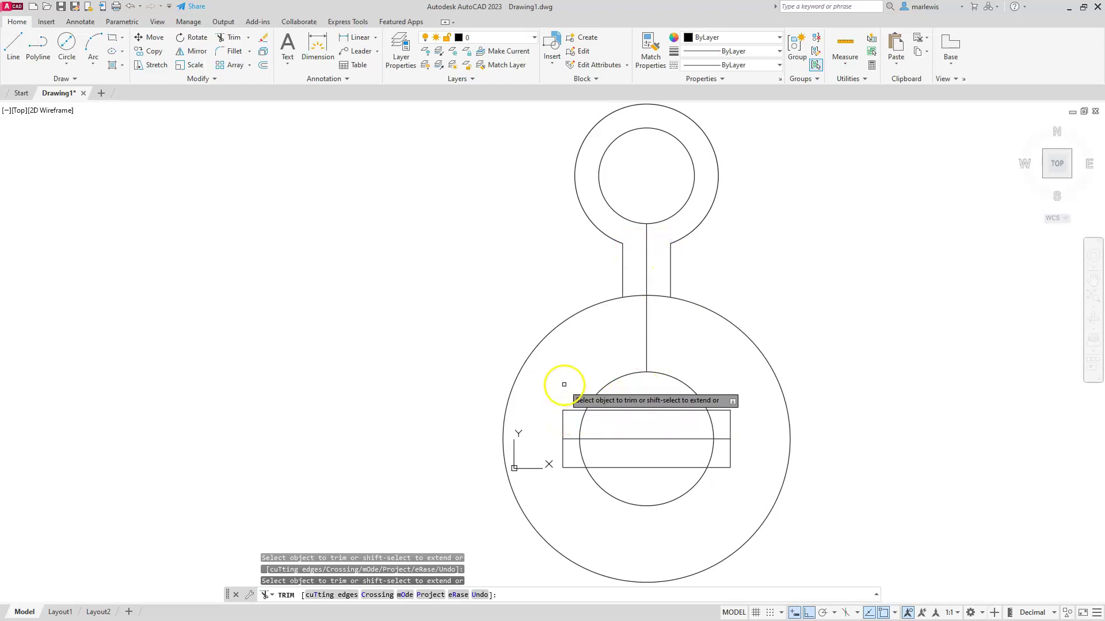
pyautogui.moveTo(562, 379)
pyautogui.mouseDown()
pyautogui.moveTo(590, 310)
pyautogui.moveTo(602, 295)
pyautogui.moveTo(629, 300)
pyautogui.mouseUp()
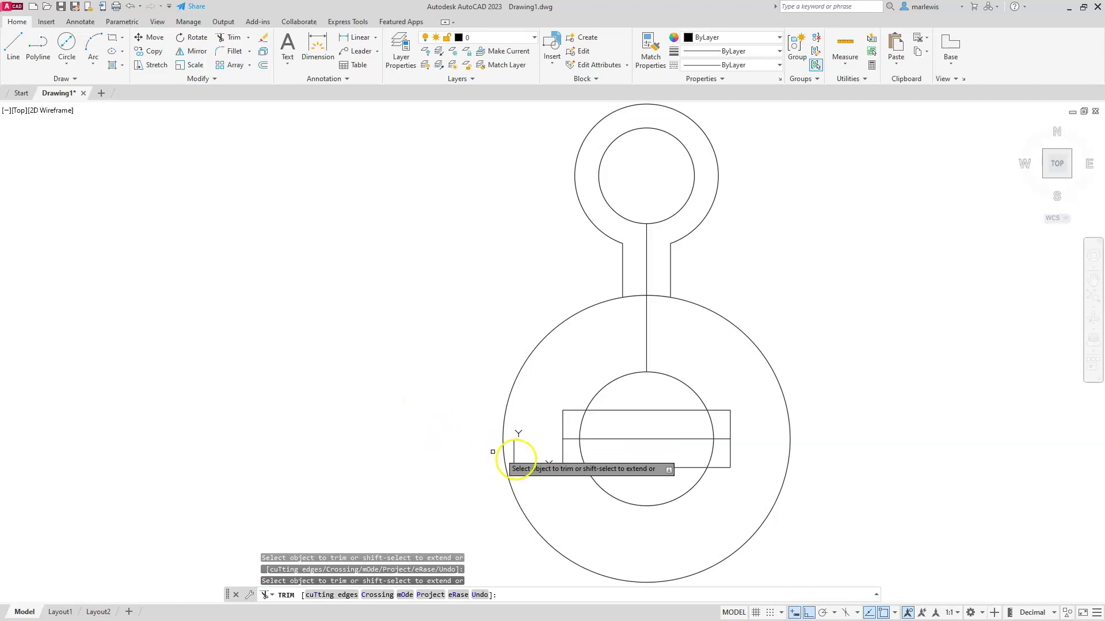
# - Trim the slot's upper and lower lines inside the R28 circle and the circle's arcs inside the slot ends
pyautogui.click(643, 411)
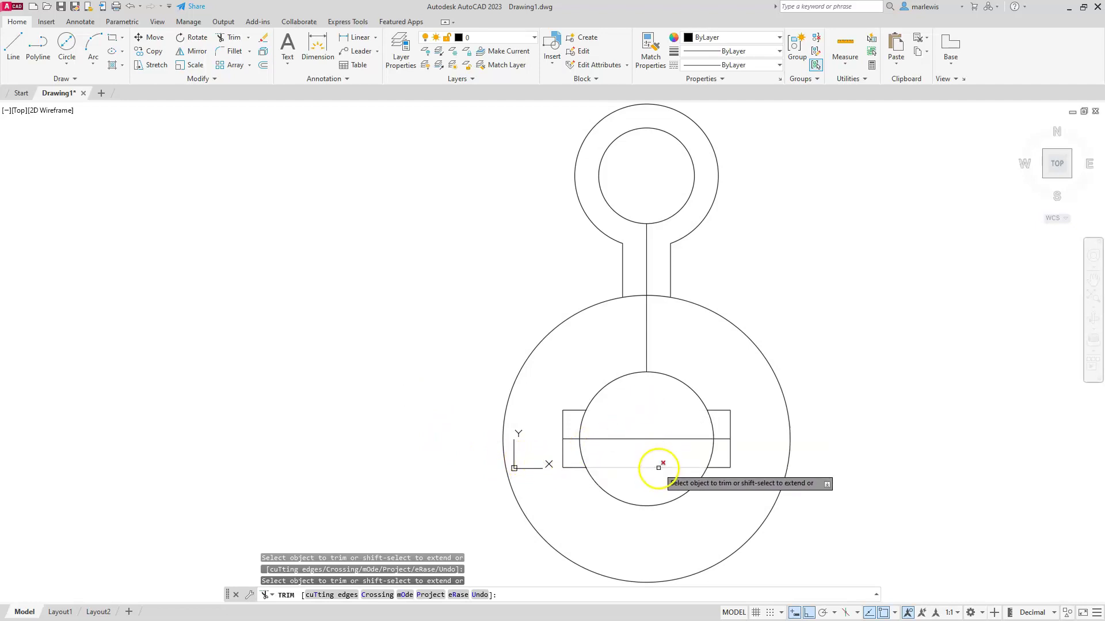
pyautogui.click(710, 457)
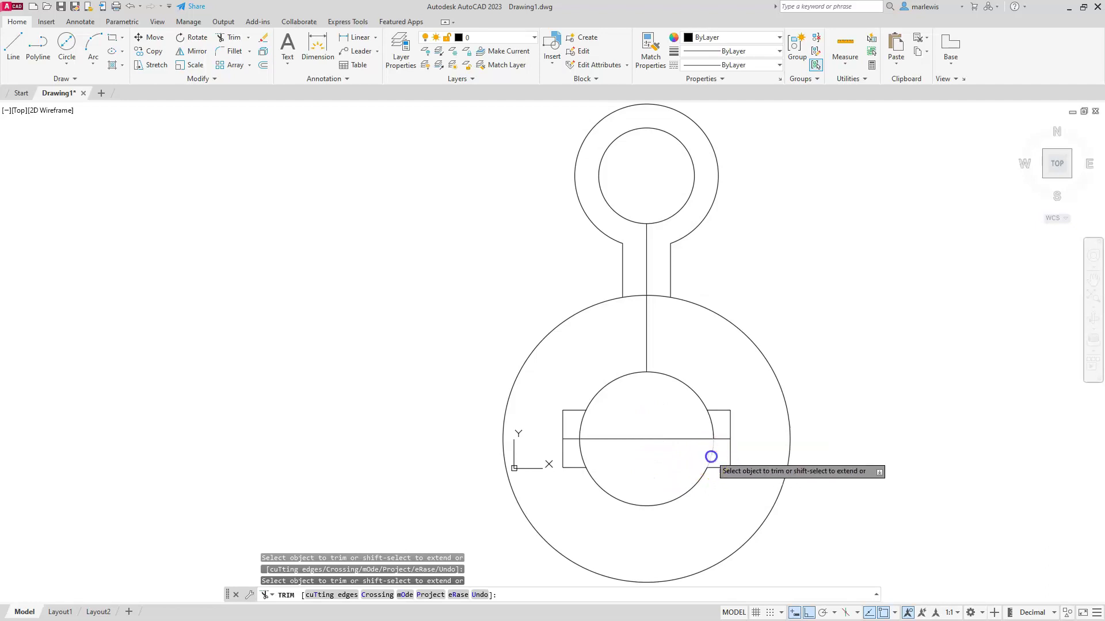
pyautogui.click(713, 426)
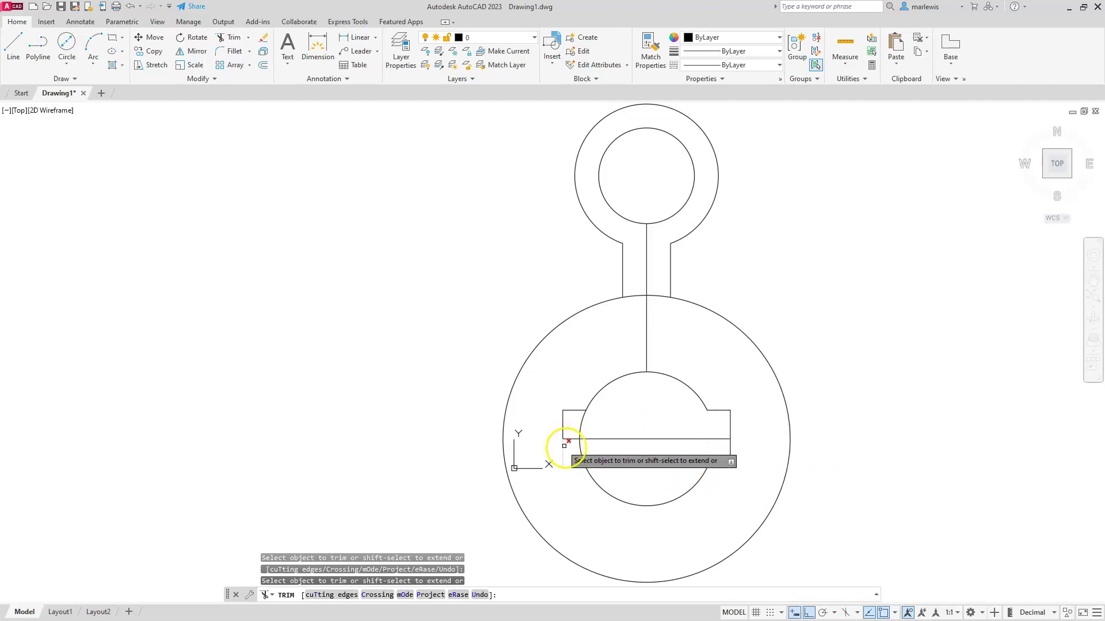
pyautogui.click(577, 451)
pyautogui.click(580, 429)
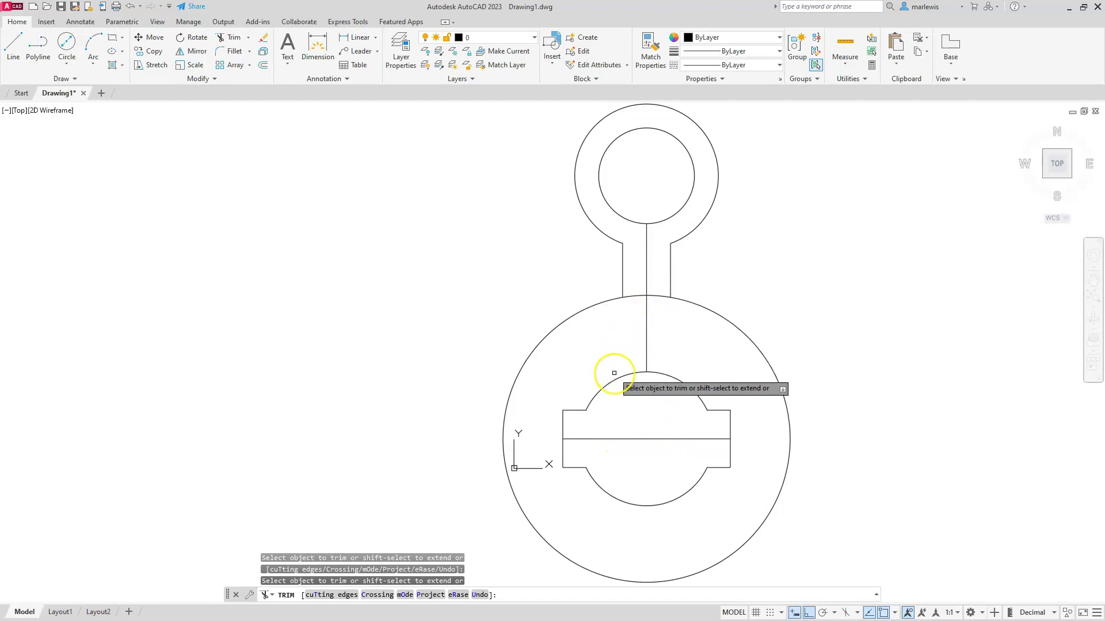
pyautogui.press('Escape')
pyautogui.press('Escape')
pyautogui.press('Escape')
pyautogui.press('Escape')
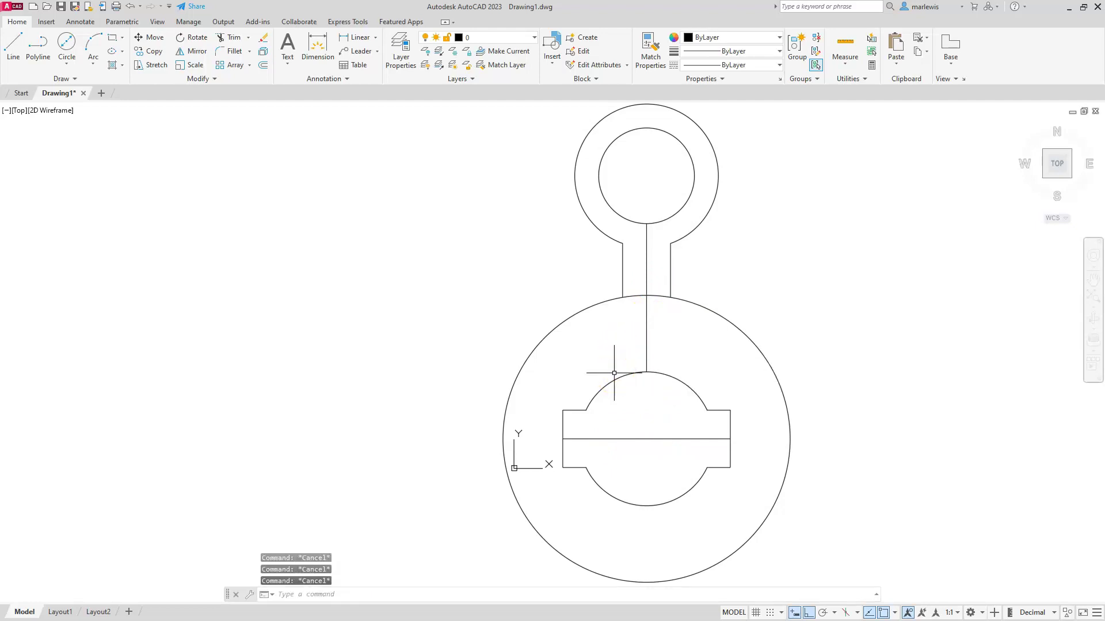
# - Erase the slot's horizontal middle line and the arm's vertical centre line
pyautogui.click(651, 439)
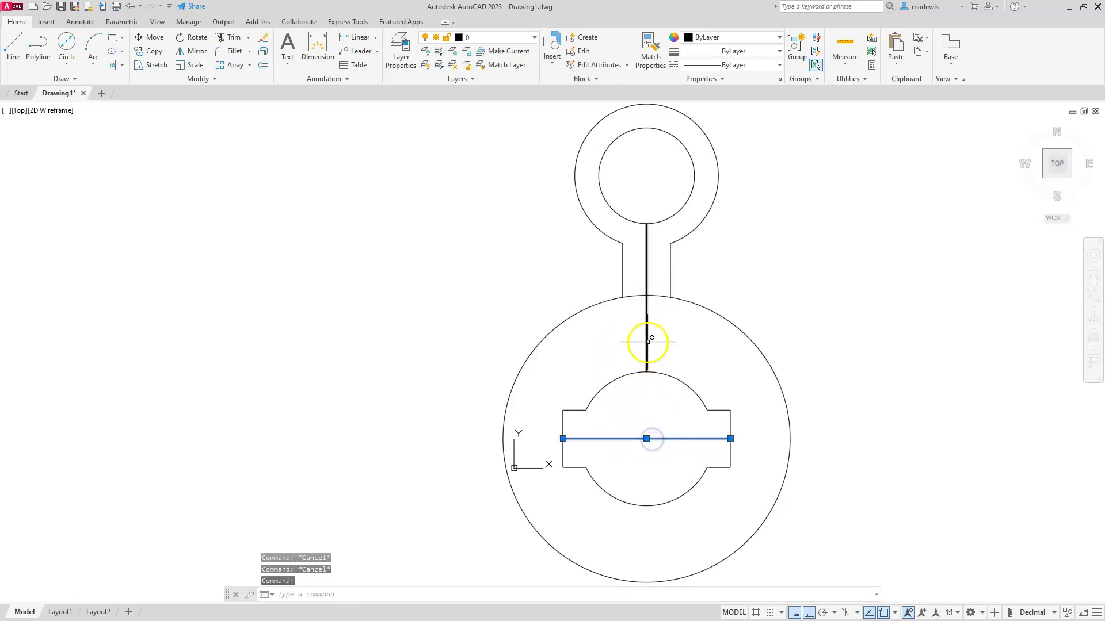
pyautogui.click(647, 343)
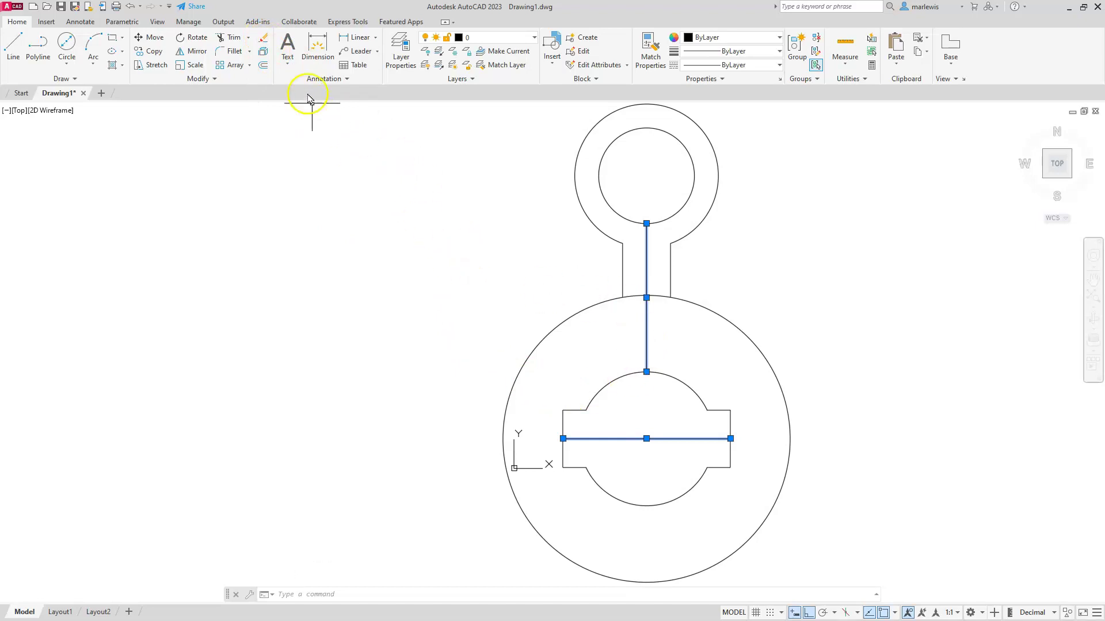
pyautogui.click(263, 39)
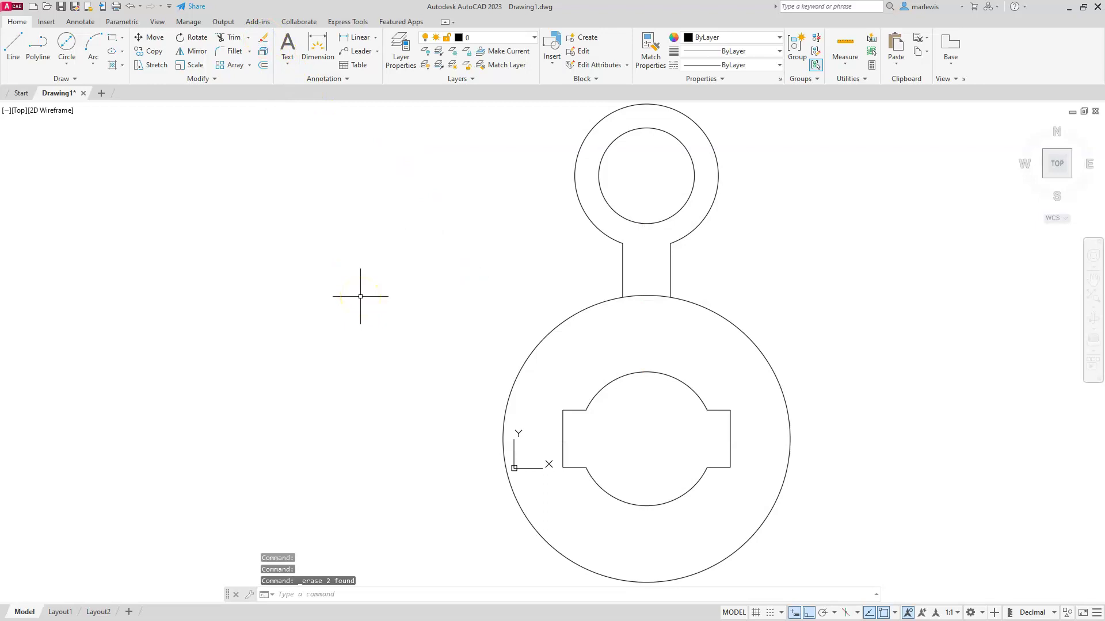
# - Create a polar array of the arm's two edge lines, R30 arc and inner circle about the hub's centre
pyautogui.scroll(-2, 432, 323)
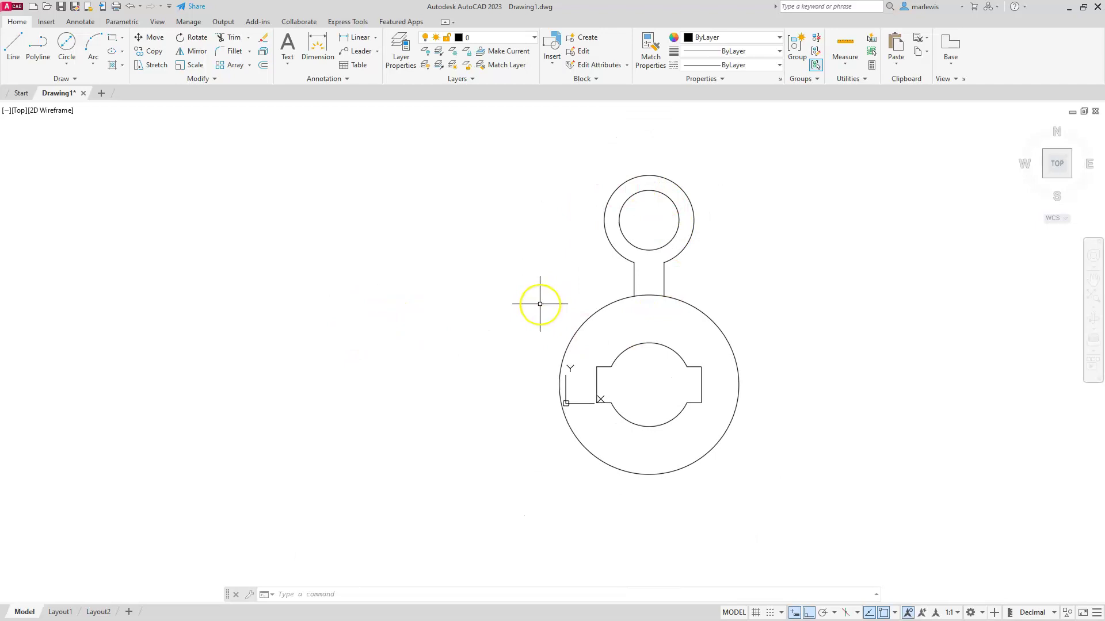
pyautogui.click(251, 66)
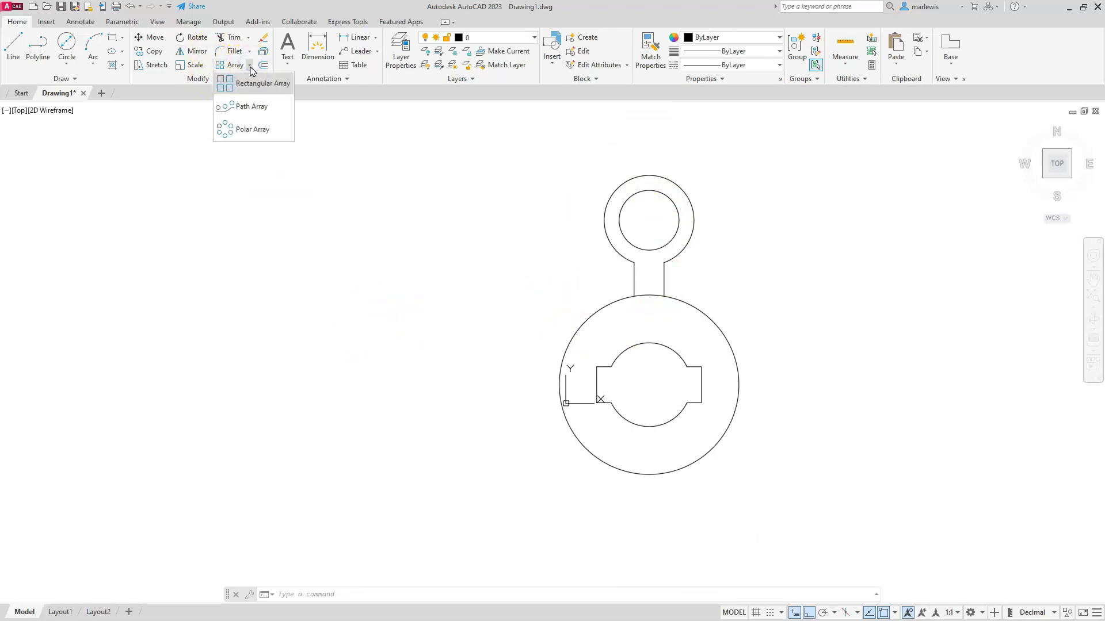
pyautogui.click(248, 133)
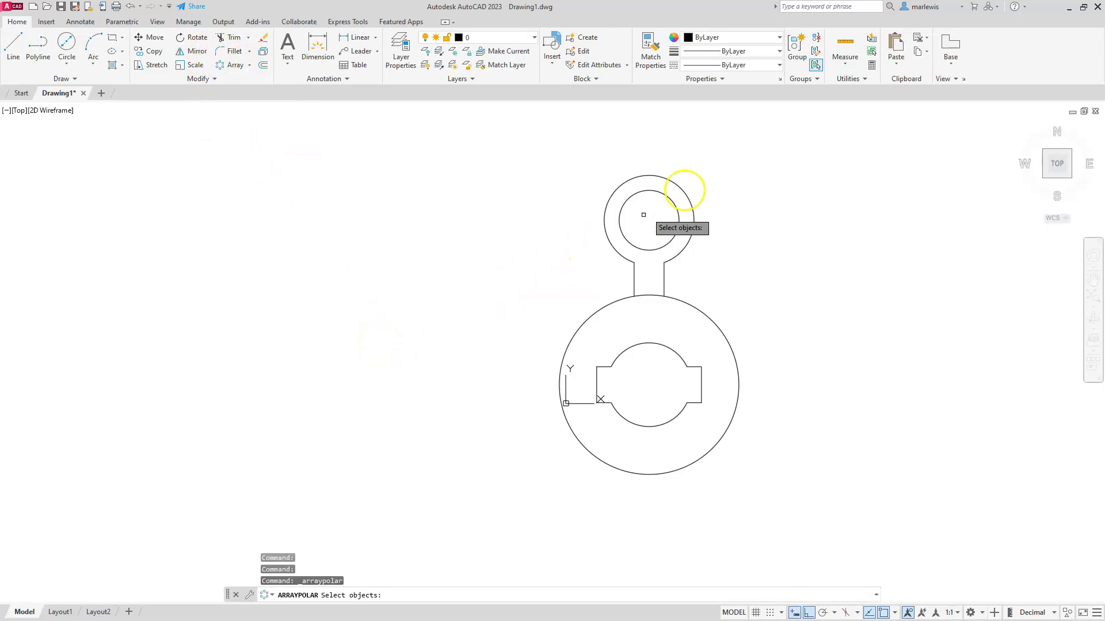
pyautogui.click(727, 152)
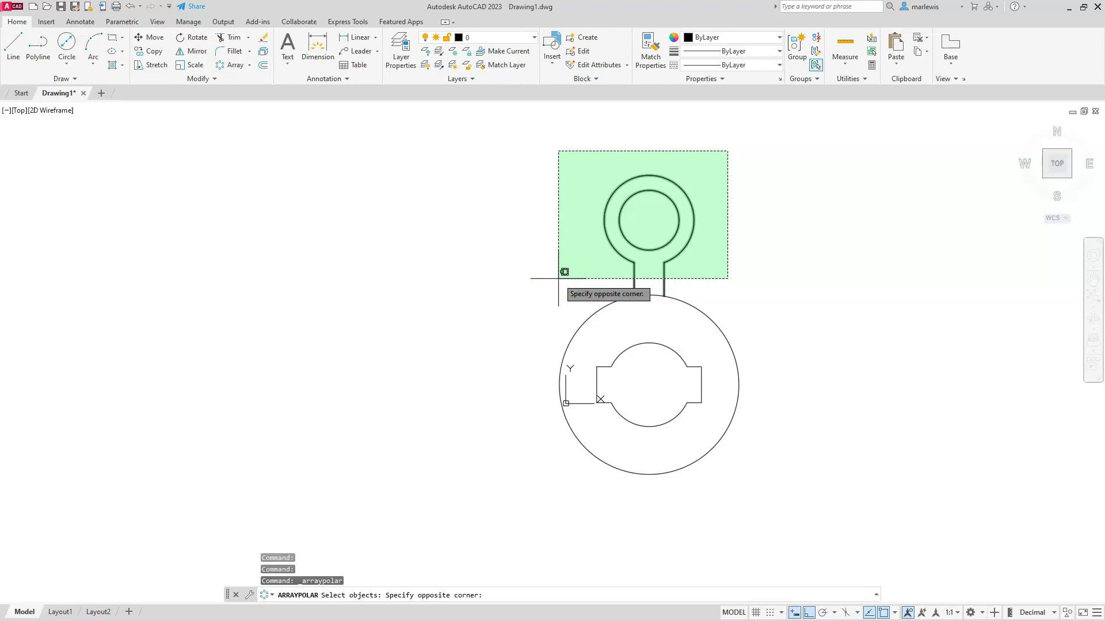
pyautogui.click(558, 279)
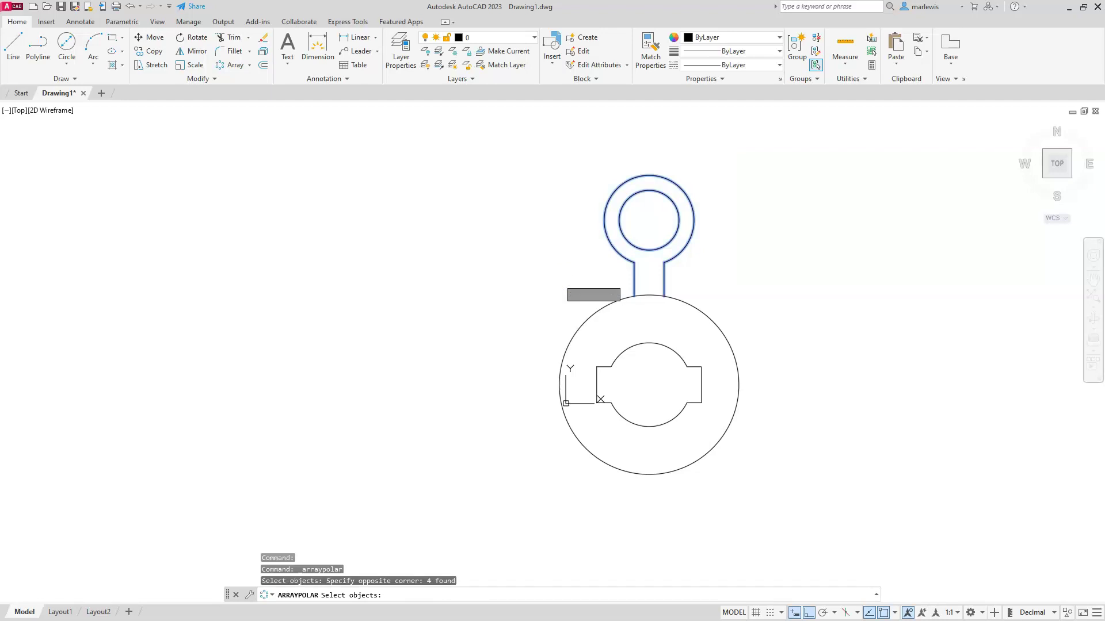
pyautogui.press('Return')
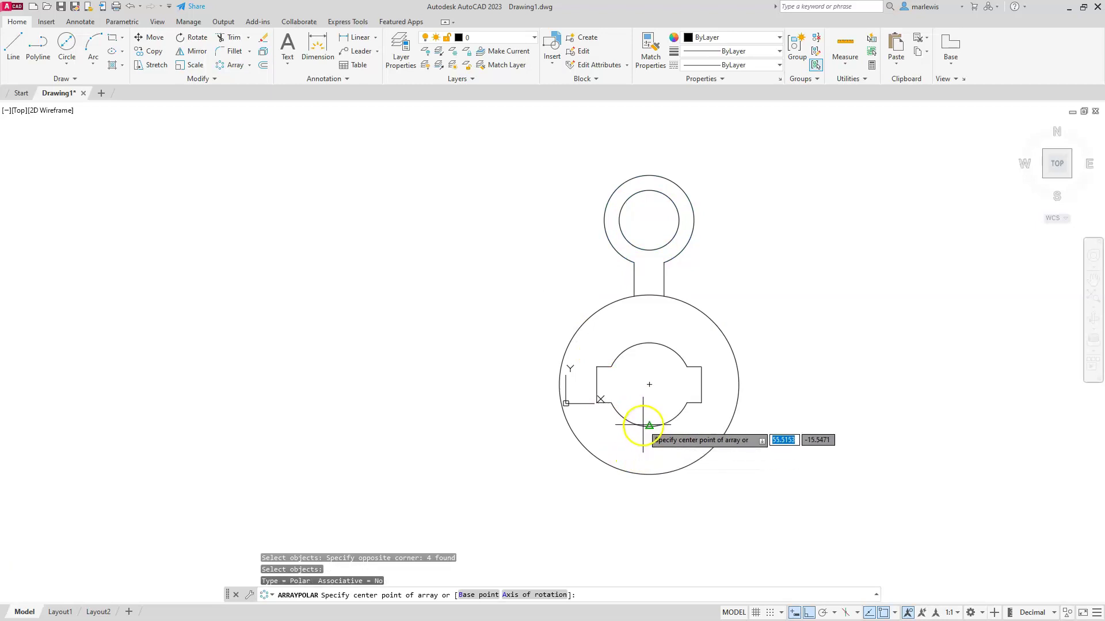
pyautogui.click(649, 384)
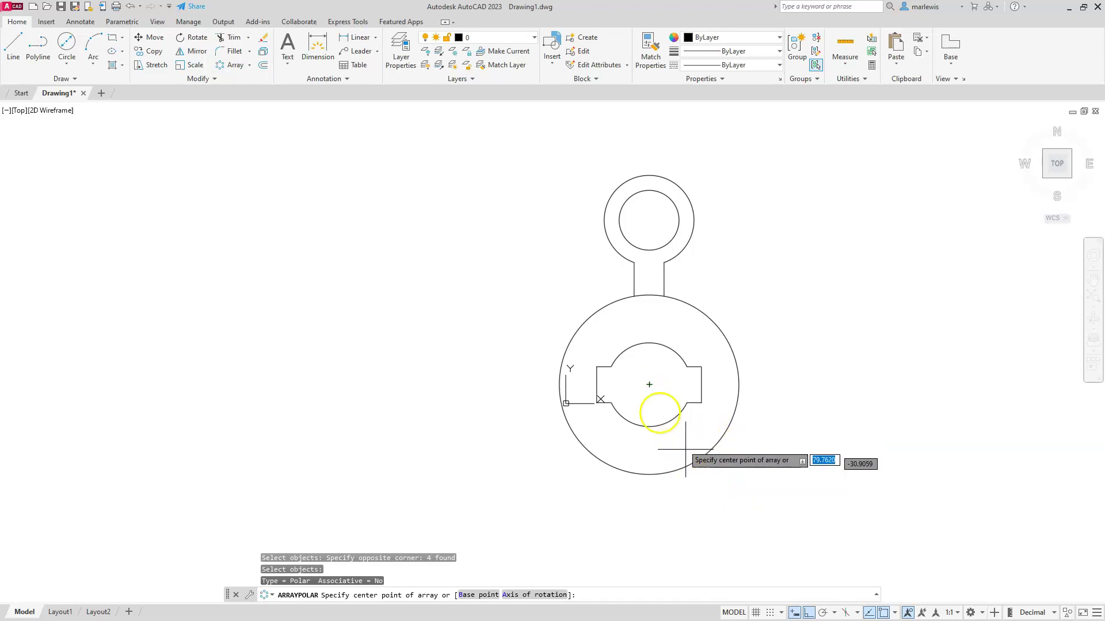
pyautogui.click(649, 384)
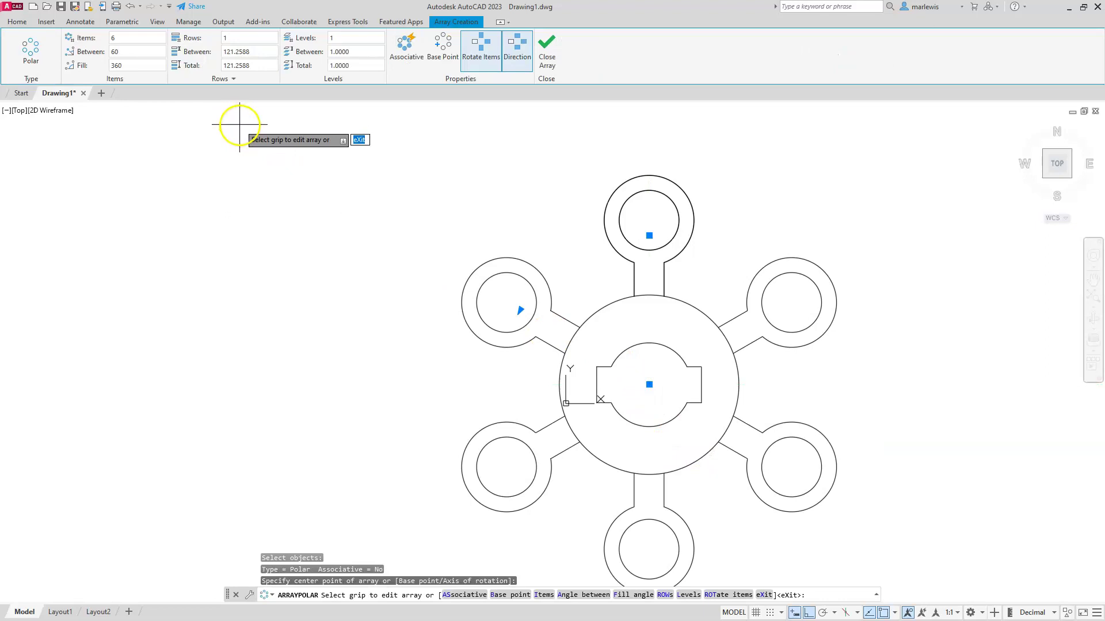
# - Keep 6 items filling 360 degrees, make the polar array associative and finish it
pyautogui.click(118, 39)
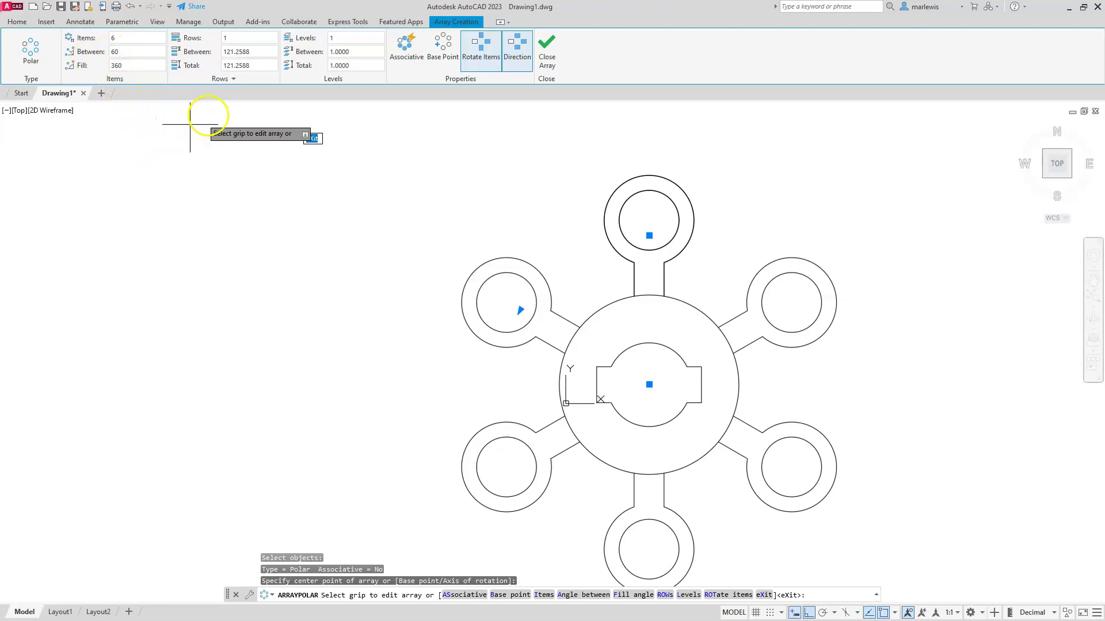
pyautogui.click(410, 61)
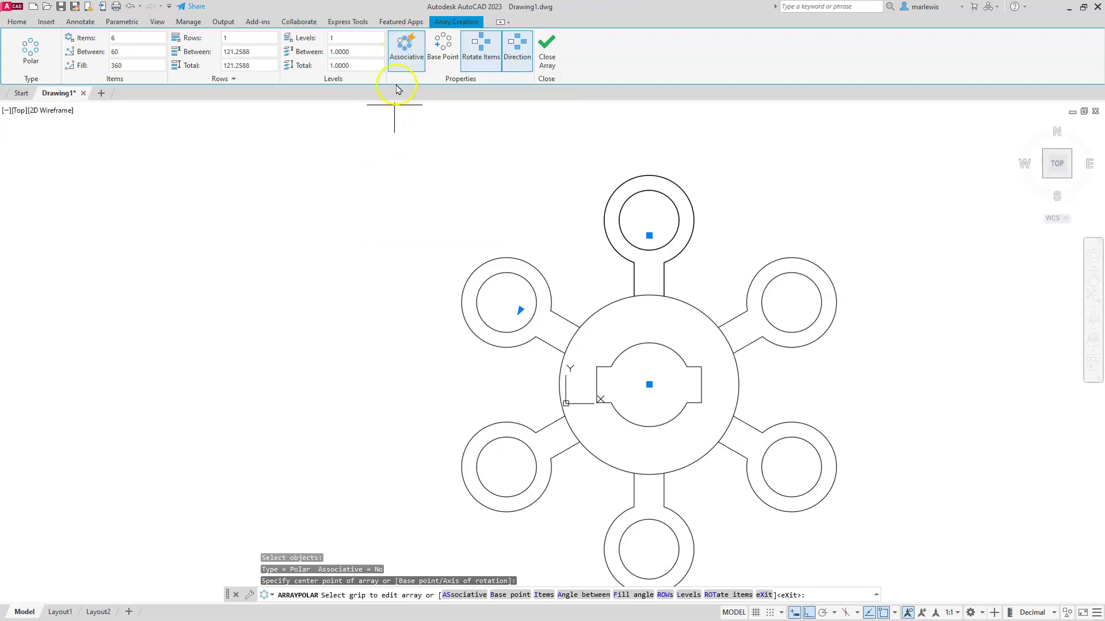
pyautogui.click(404, 58)
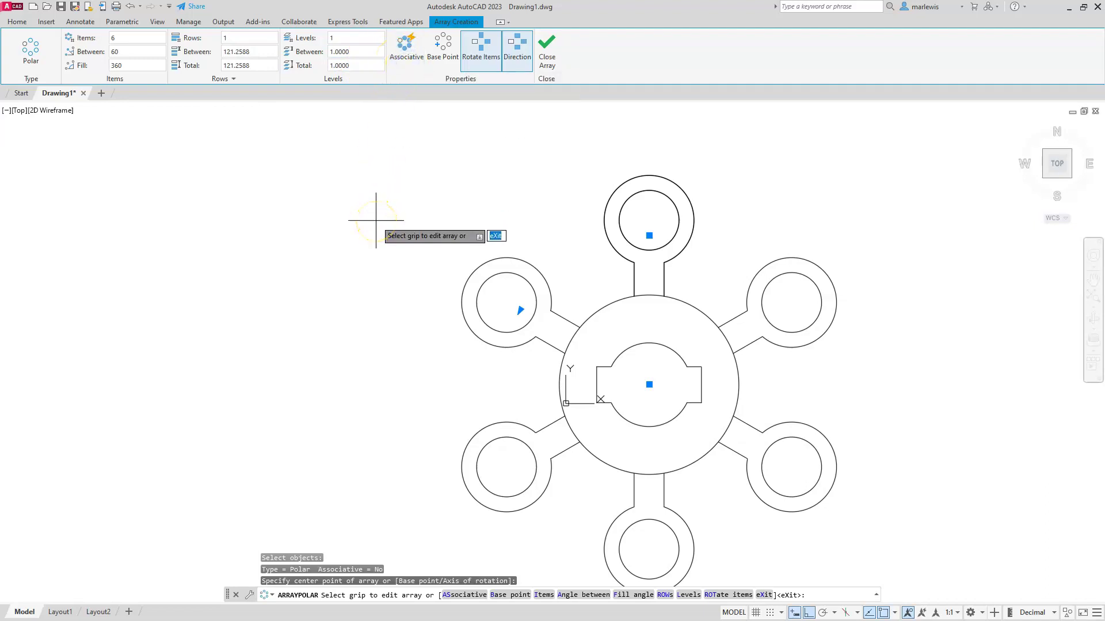
pyautogui.click(397, 49)
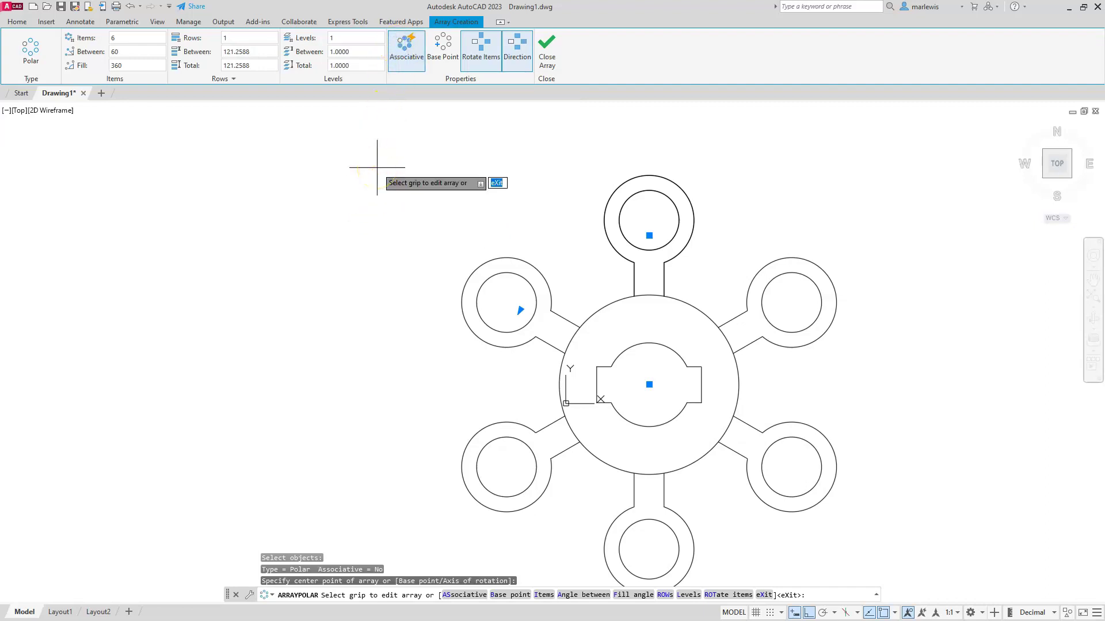
pyautogui.click(548, 53)
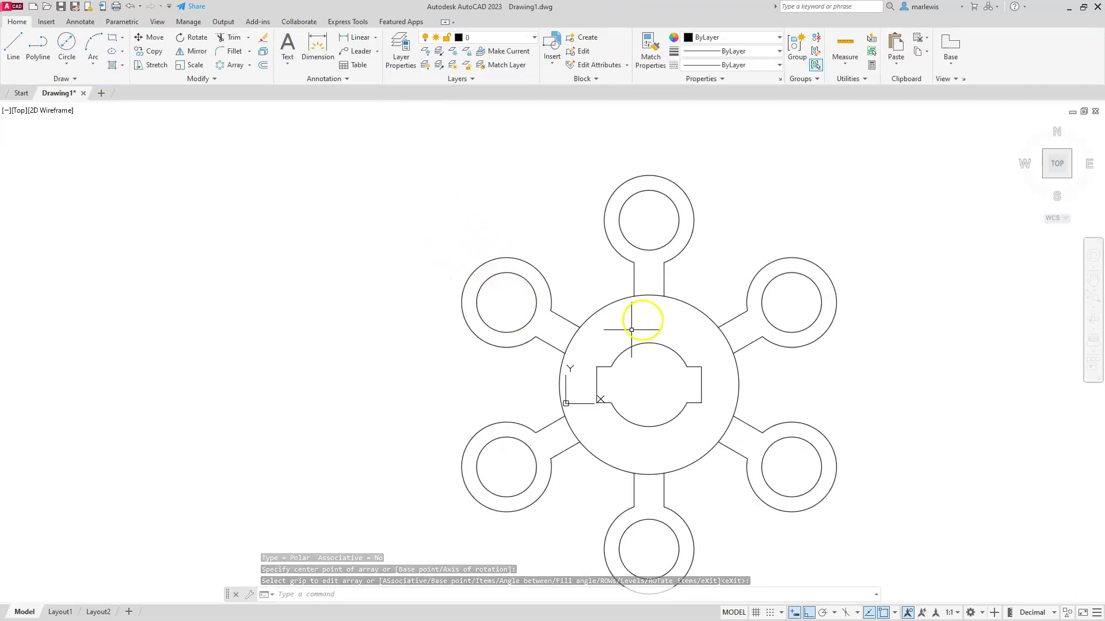
# - Trim the hub's outer circle between the two edge lines of each of the six arms
pyautogui.moveTo(581, 278); pyautogui.dragTo(560, 236, button='middle')
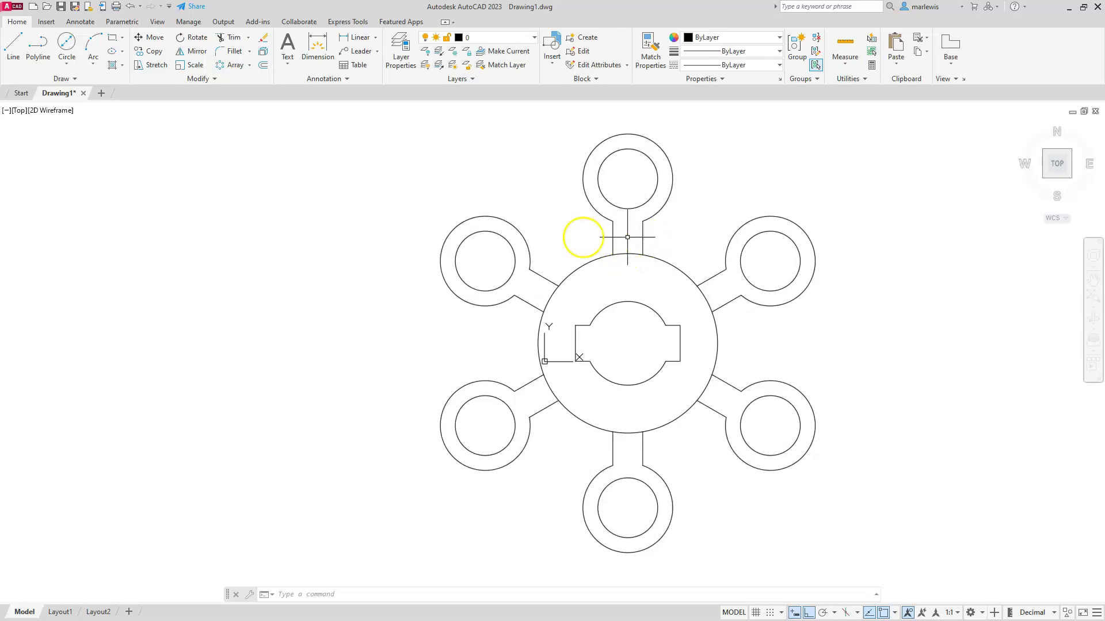
pyautogui.click(233, 39)
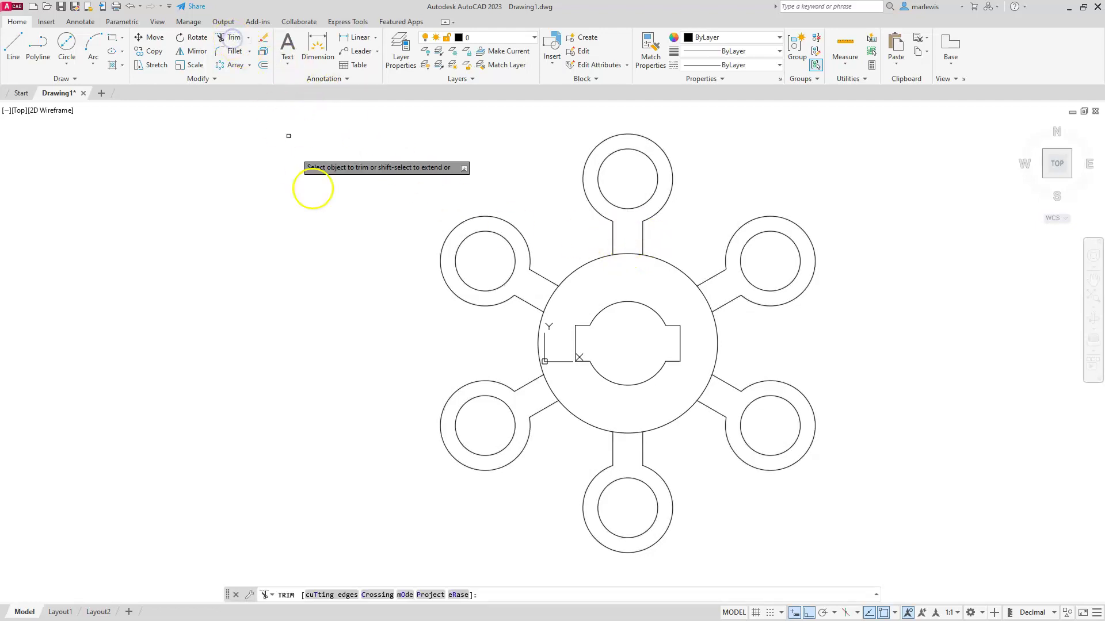
pyautogui.click(631, 252)
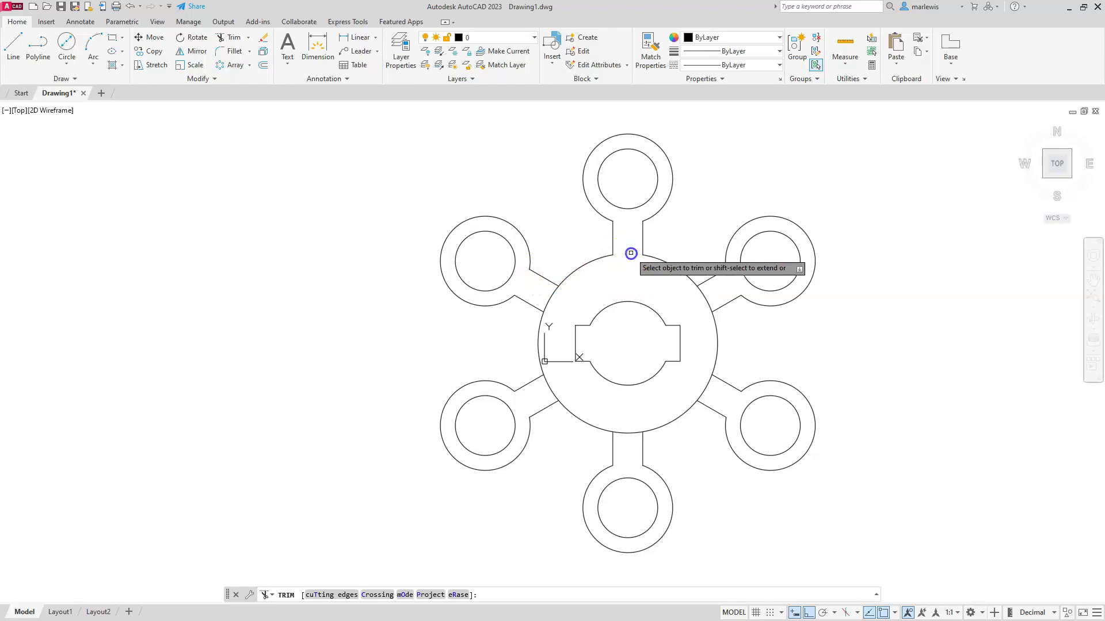
pyautogui.click(552, 300)
pyautogui.click(555, 396)
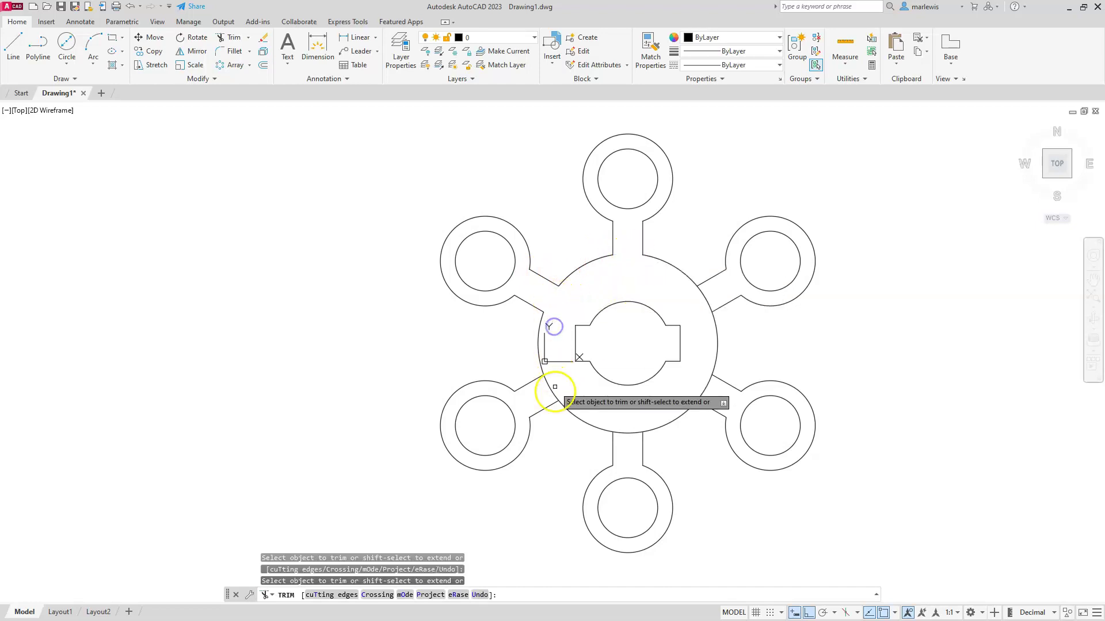
pyautogui.click(626, 430)
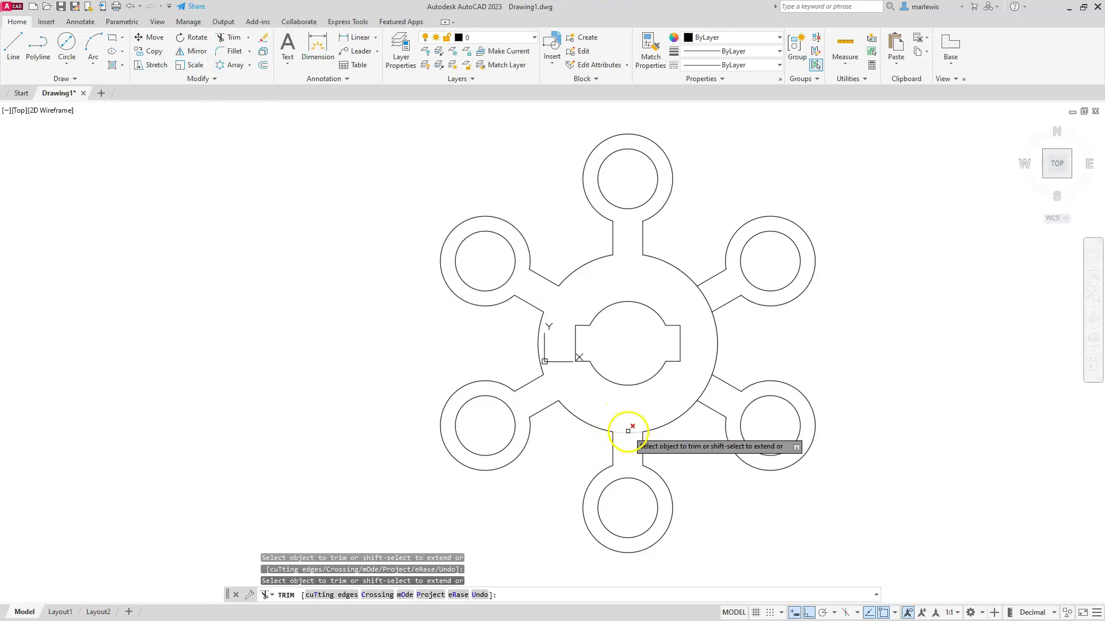
pyautogui.click(705, 394)
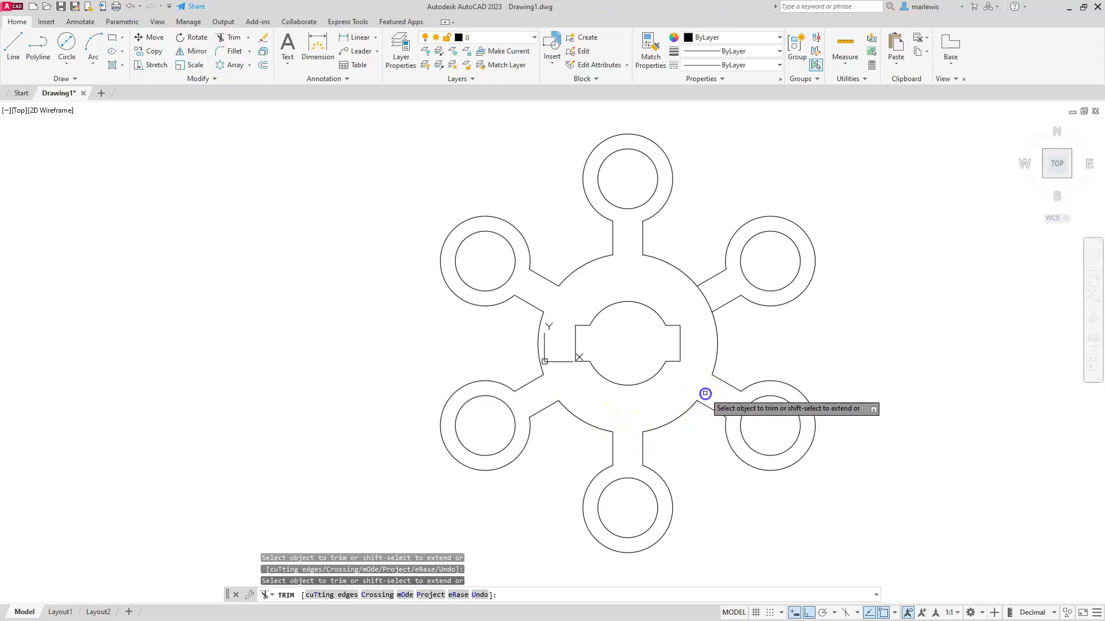
pyautogui.click(709, 307)
pyautogui.press('Escape')
pyautogui.press('Escape')
pyautogui.press('Escape')
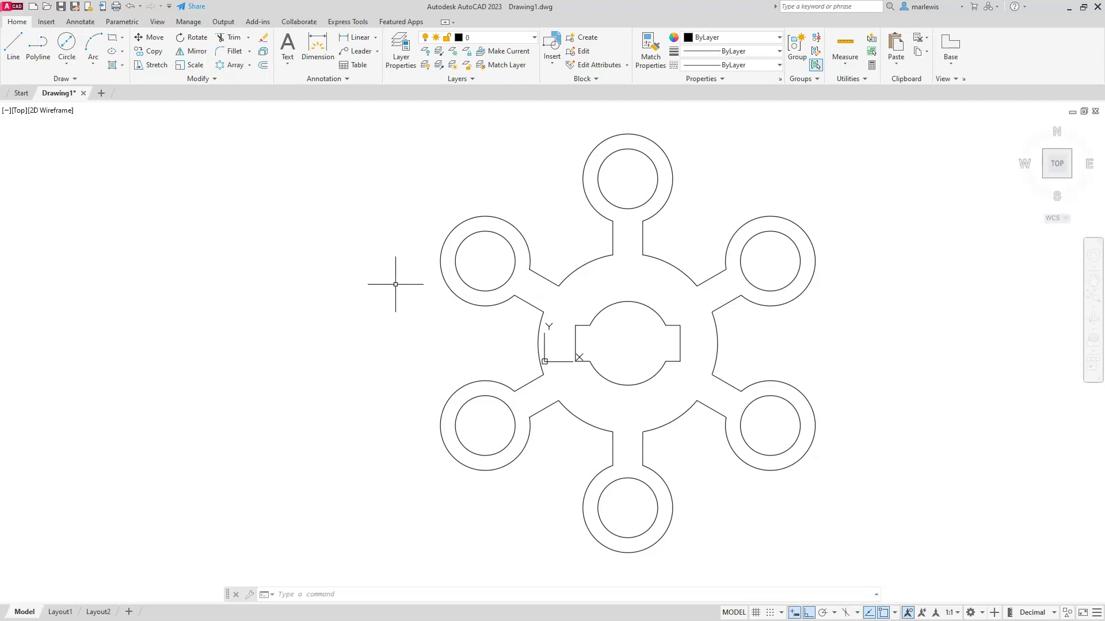
# - Select the arm array to examine how its arms are grouped, and clear the selection
pyautogui.click(457, 226)
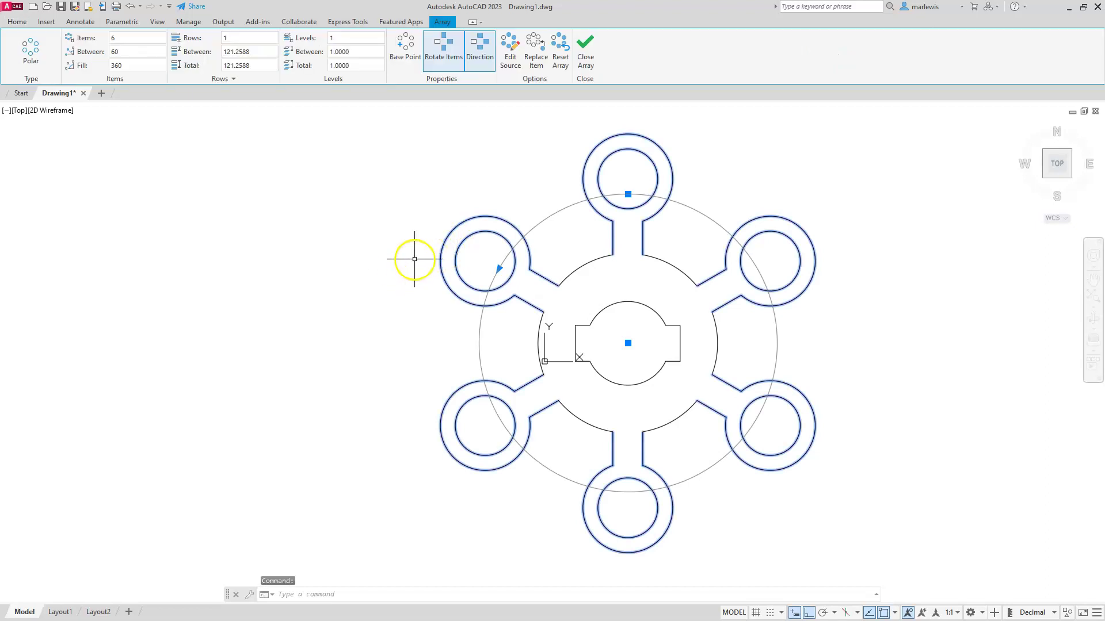
pyautogui.click(585, 49)
pyautogui.press('Escape')
pyautogui.press('Escape')
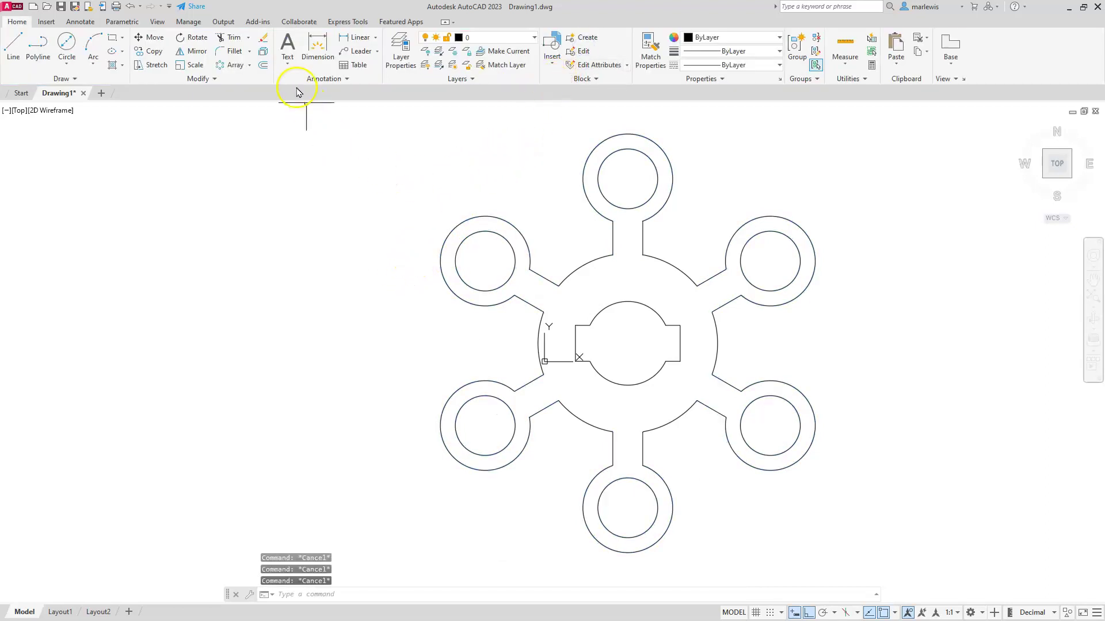
# - Explode the polar array of arms into separate objects
pyautogui.click(263, 52)
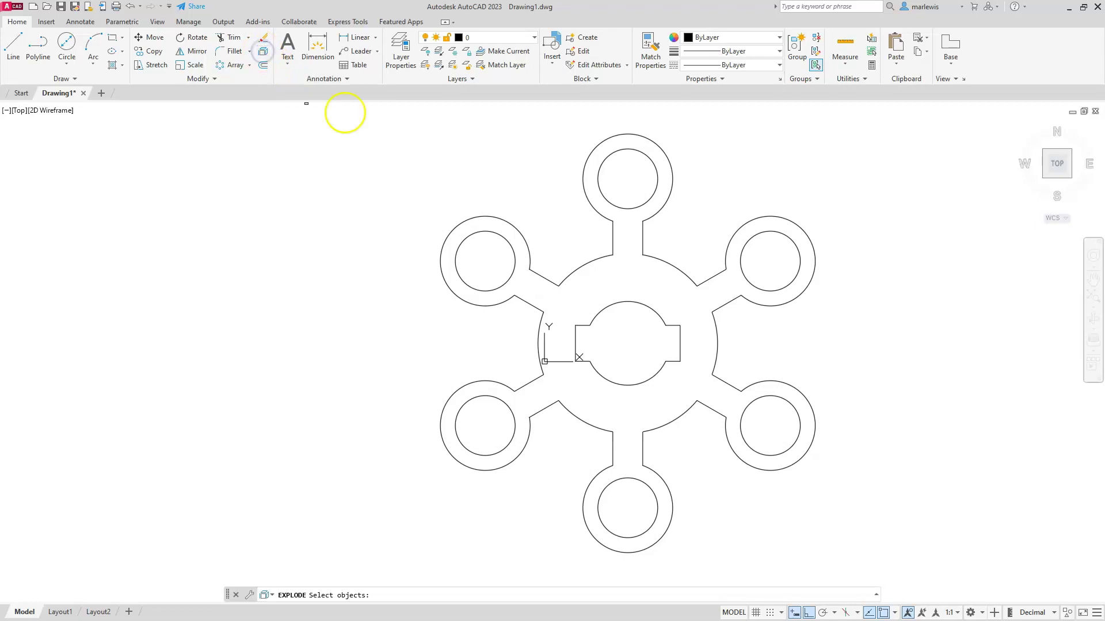
pyautogui.click(474, 219)
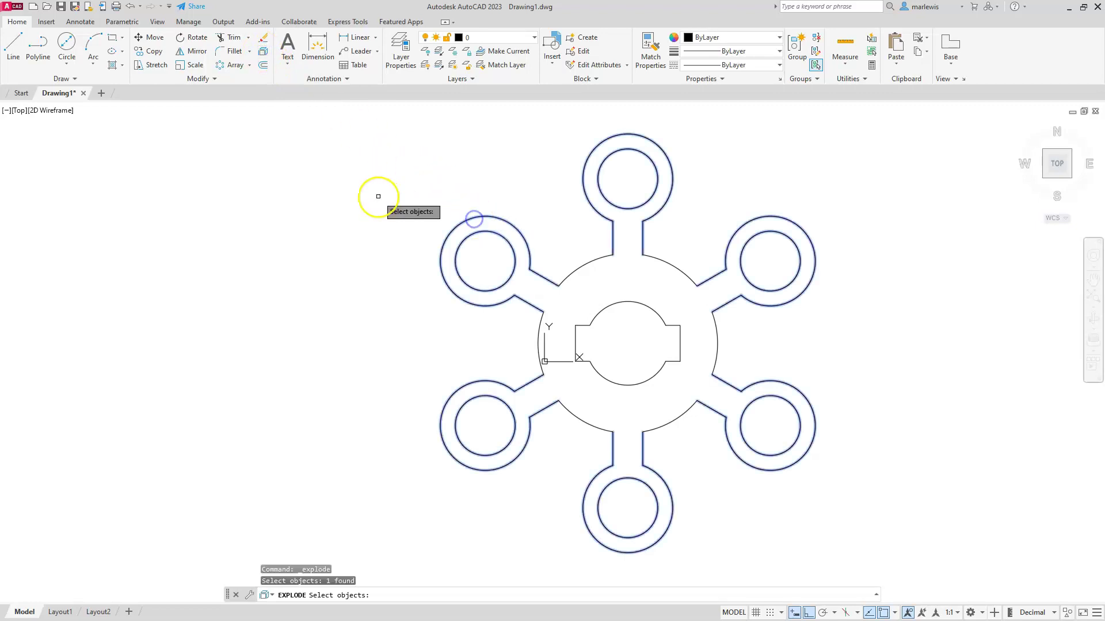
pyautogui.press('Return')
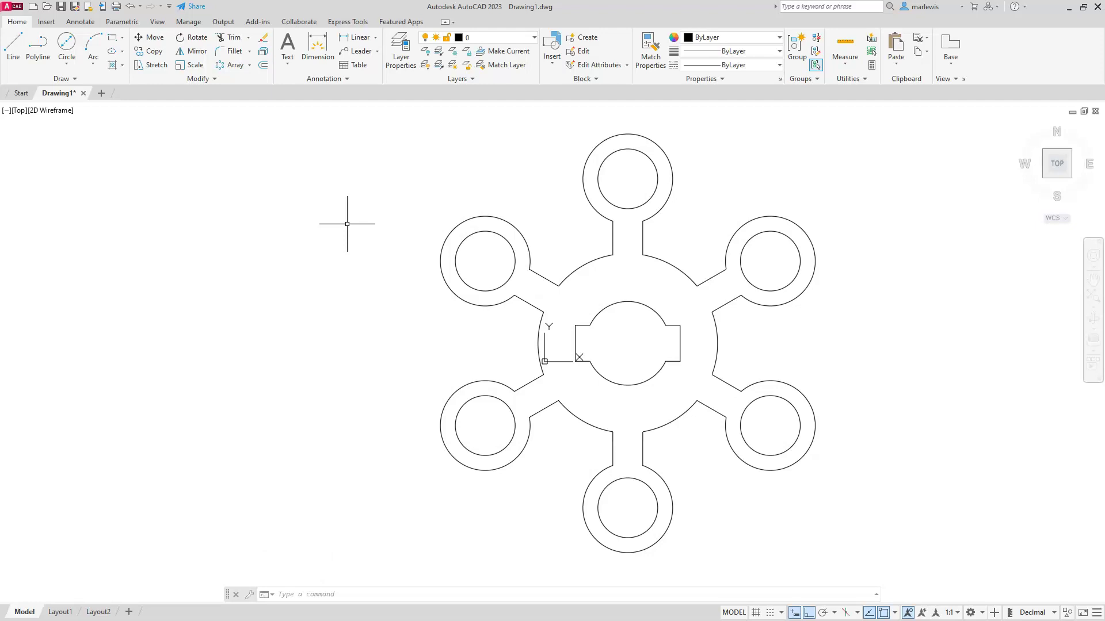
pyautogui.click(366, 265)
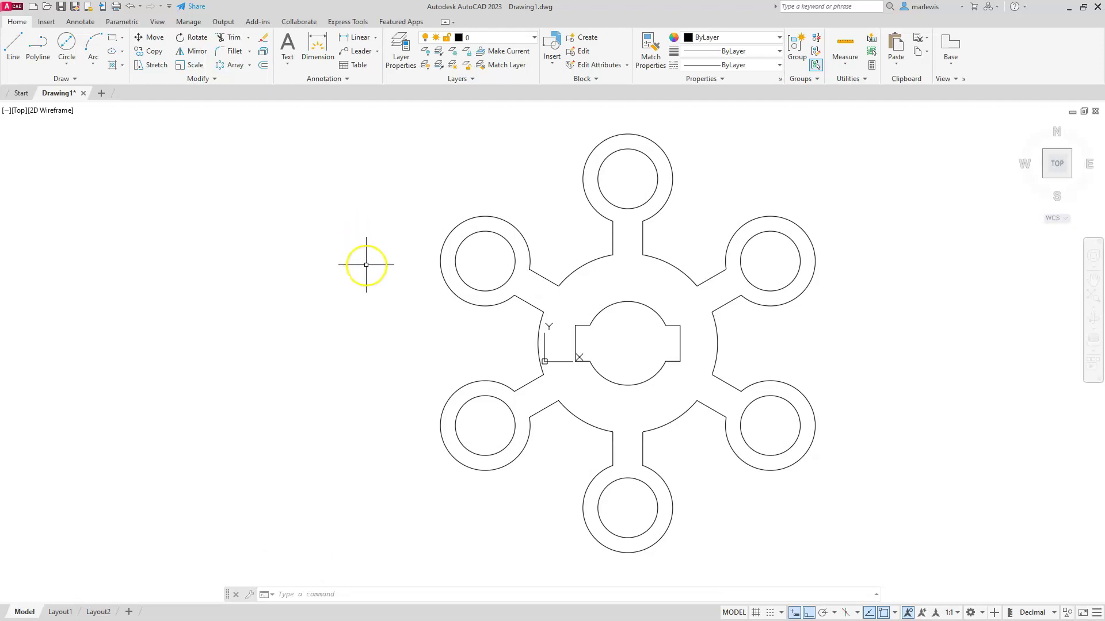
pyautogui.click(201, 411)
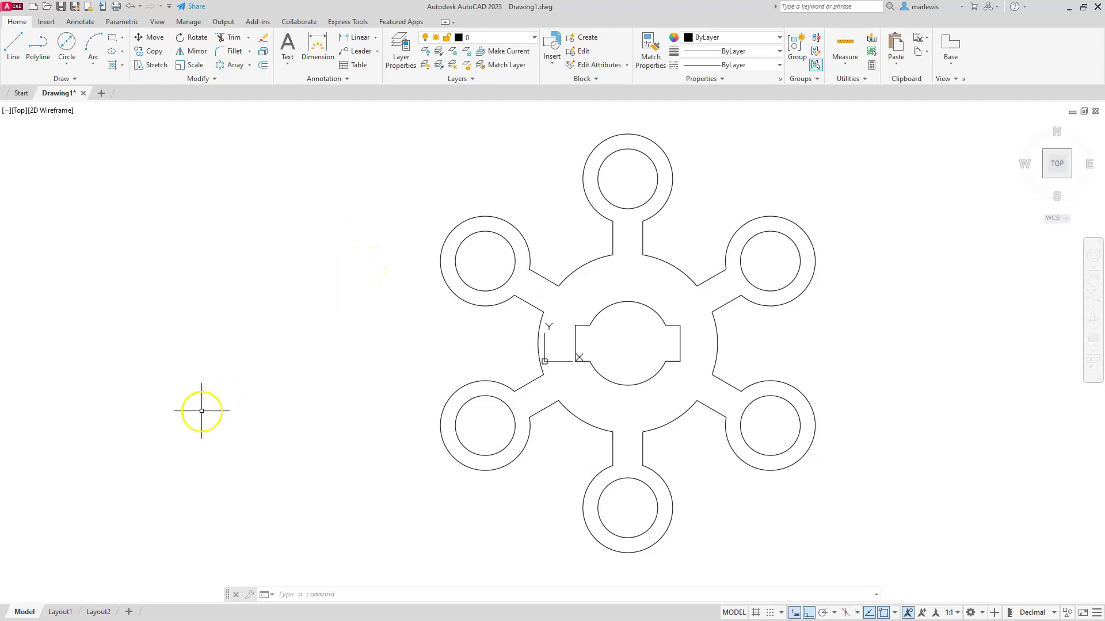